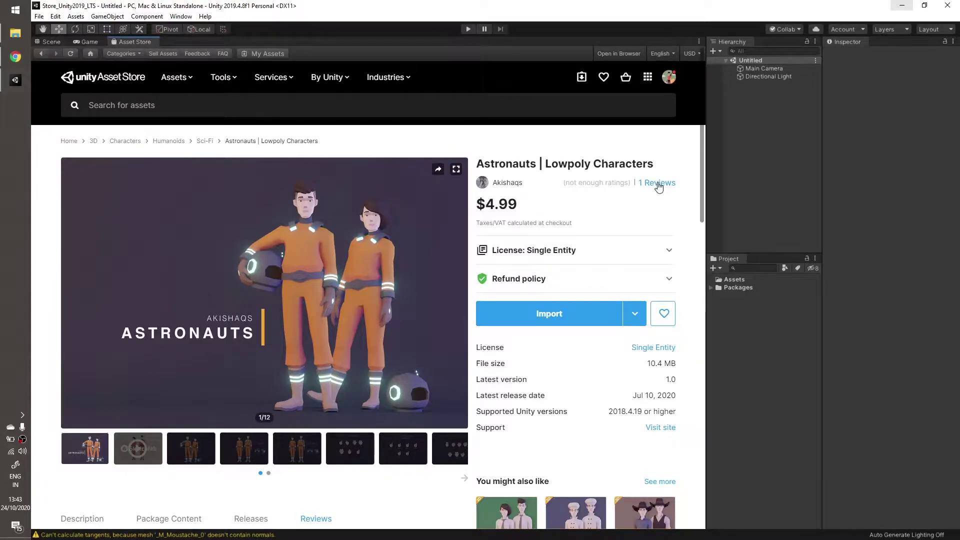
Read the user review about the Mixamo import of the male character on the Astronauts | Lowpoly Characters page
left_click(658, 184)
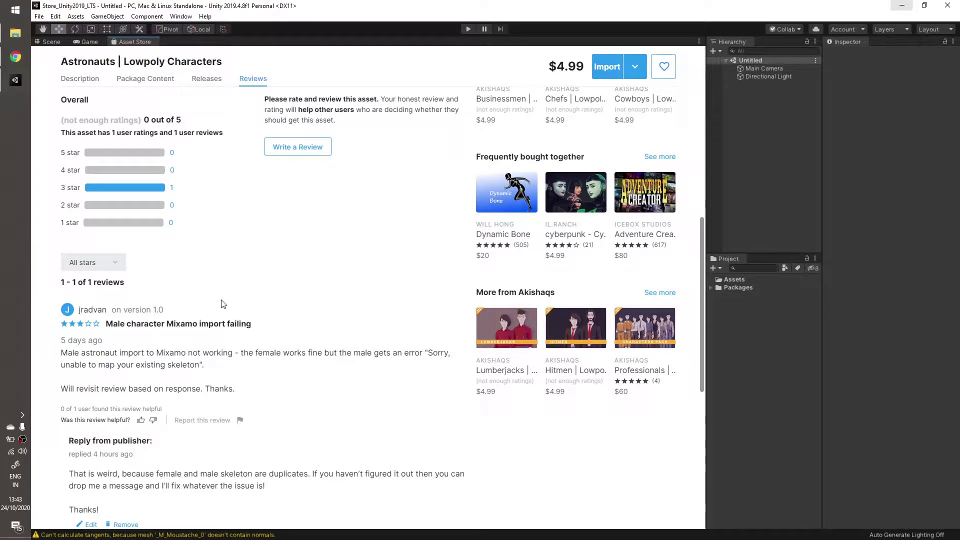
scroll(95, 355, "down", 1)
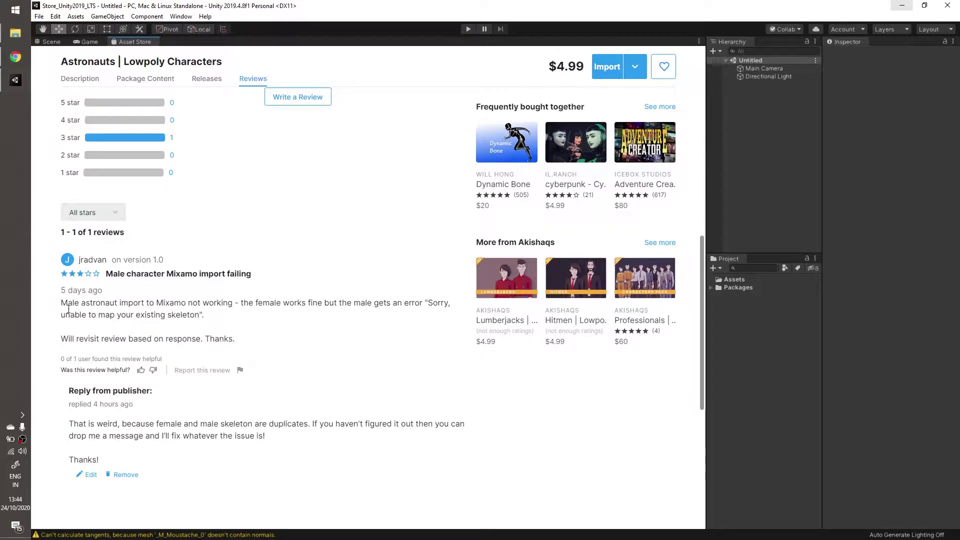
left_click_drag(61, 302, 135, 307)
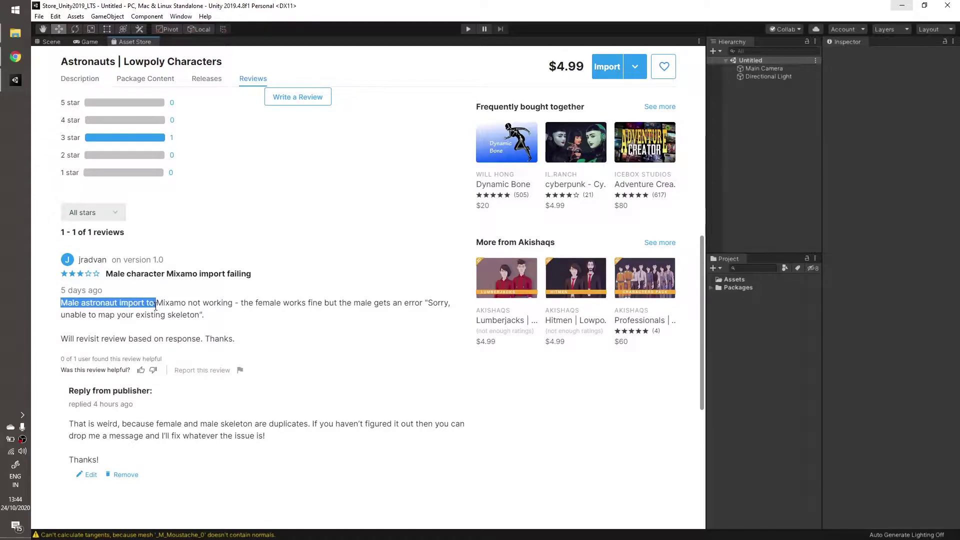
left_click_drag(197, 306, 230, 306)
left_click_drag(243, 306, 439, 311)
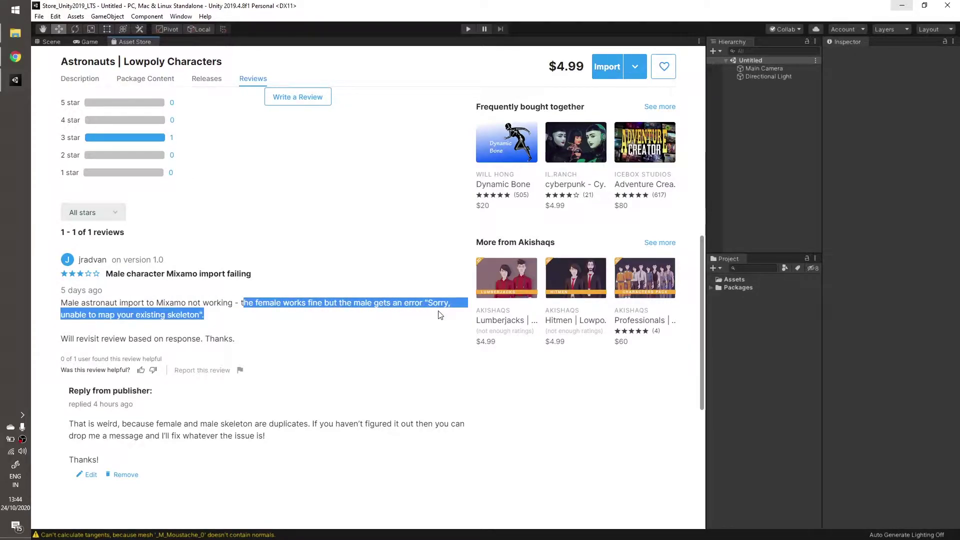
left_click(238, 314)
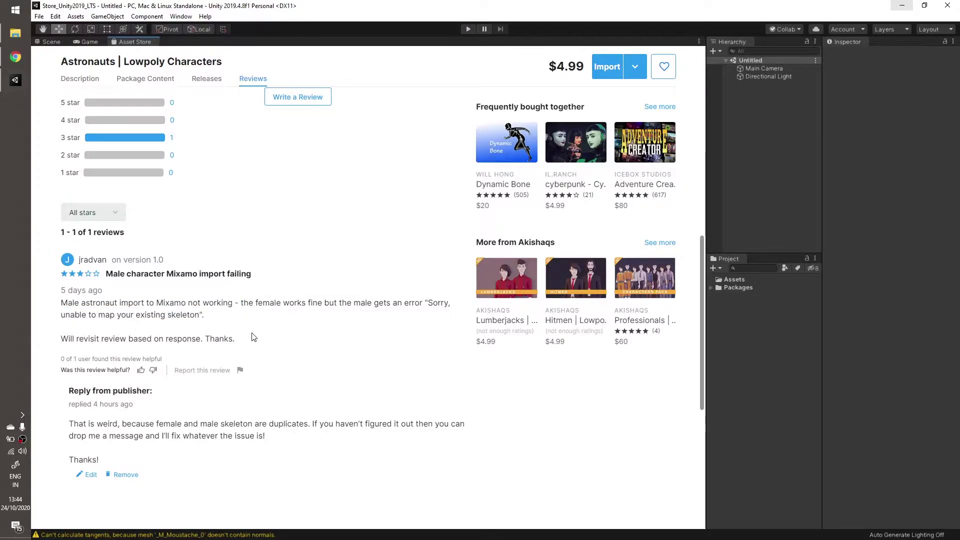
scroll(253, 336, "up", 10)
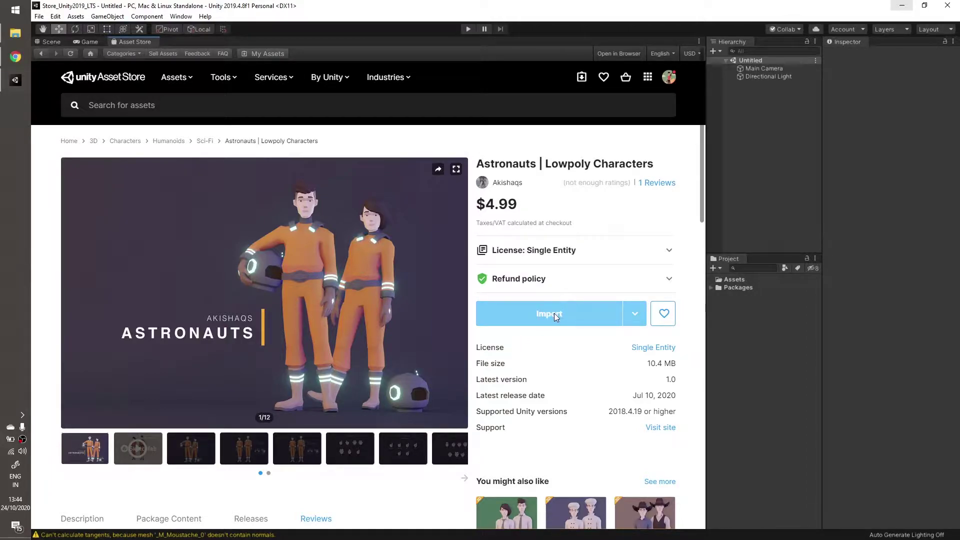
Import the complete Astronauts Lowpoly Characters package into the project and collapse its Mesh and Scenes folders
left_click(554, 313)
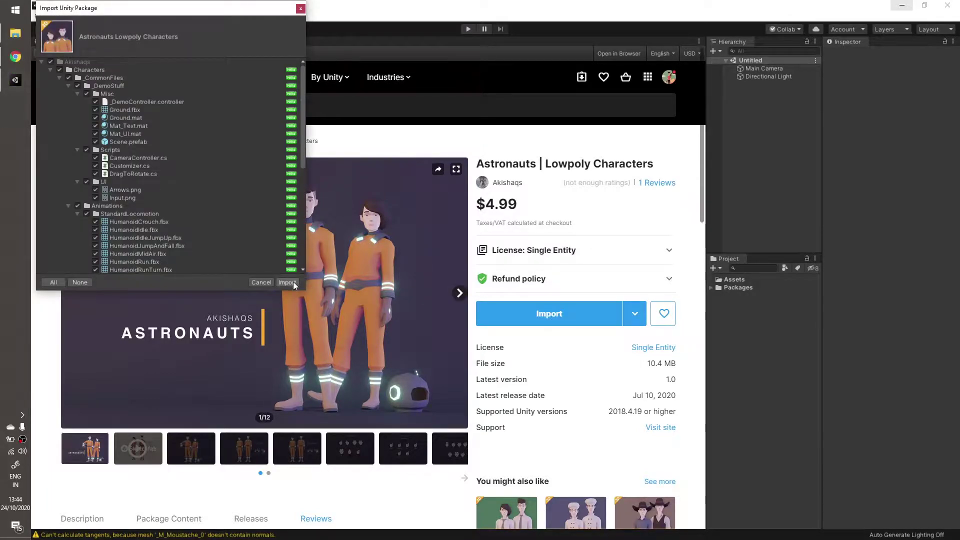
left_click(292, 282)
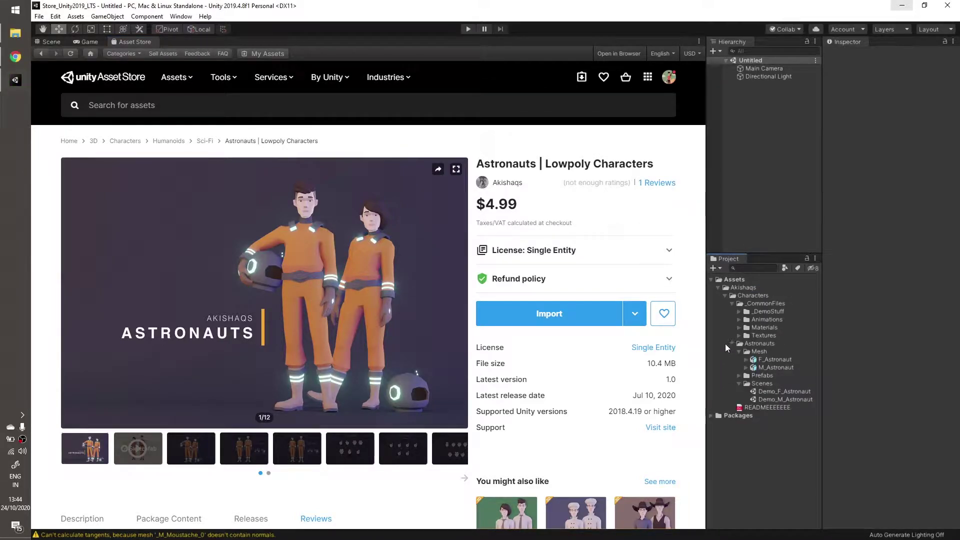
left_click(738, 354)
left_click(739, 367)
Reveal the Astronauts Mesh folder in the file explorer and open it
left_click(745, 354)
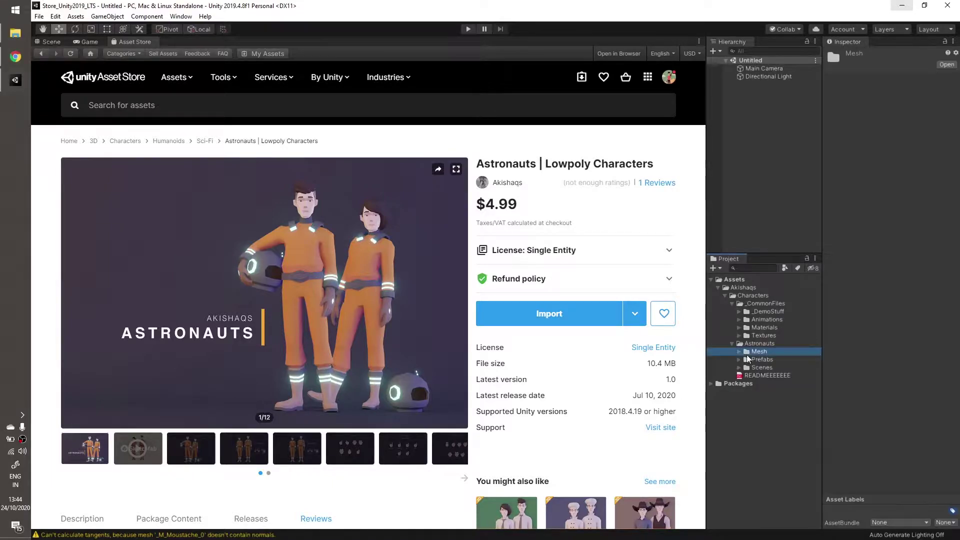
right_click(743, 352)
left_click(782, 116)
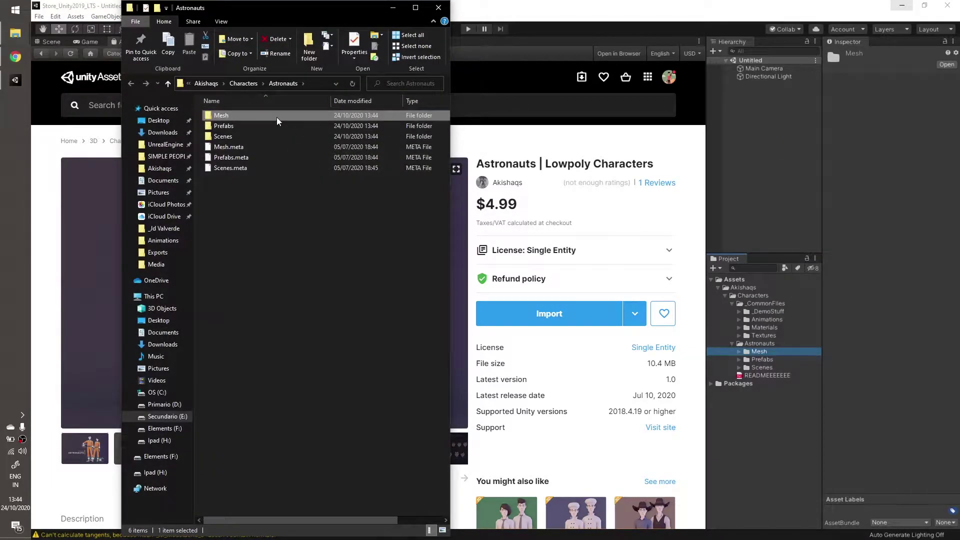
double_click(277, 117)
Switch to Mixamo in the browser and try to upload M_Astronaut.fbx from the Mesh folder as a character
key("alt+Tab")
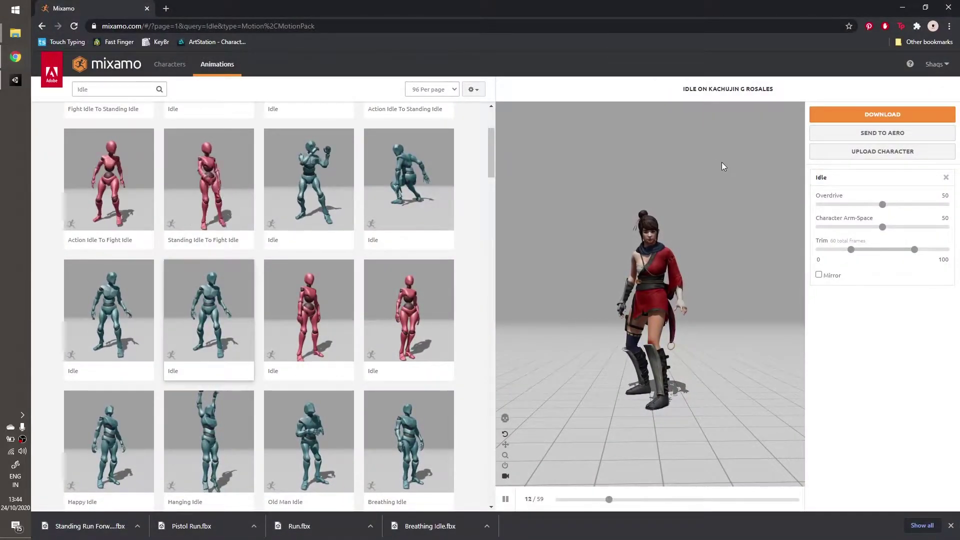
left_click(903, 153)
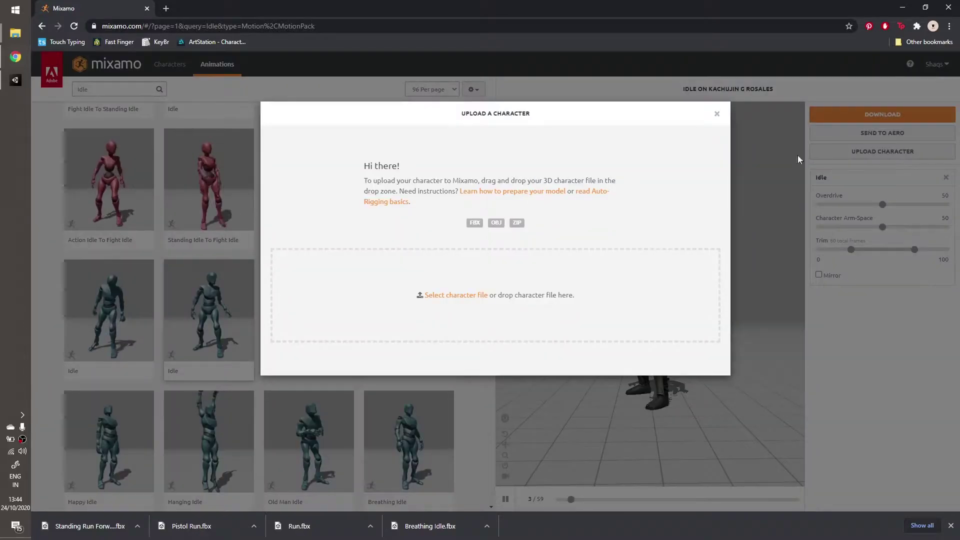
mouse_move(15, 33)
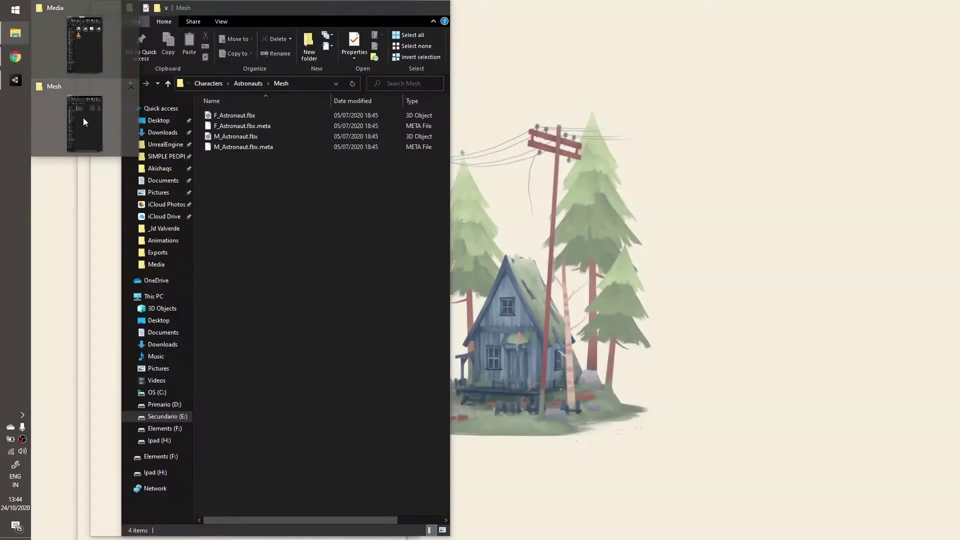
left_click(83, 118)
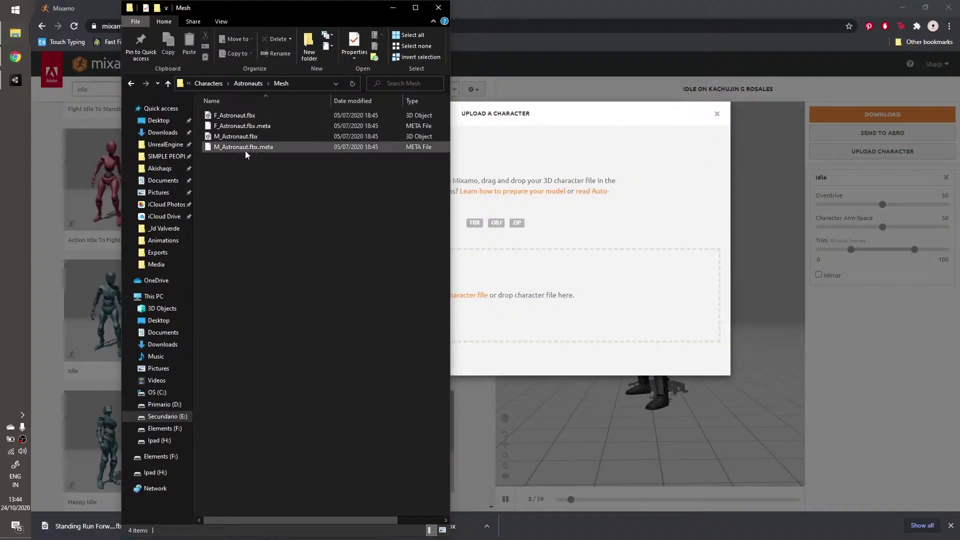
left_click_drag(239, 135, 568, 292)
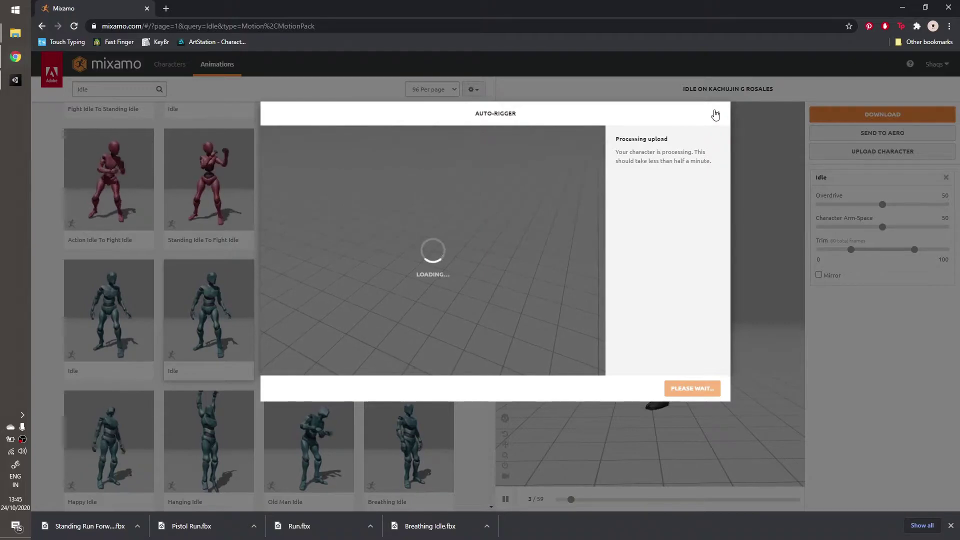
left_click(715, 114)
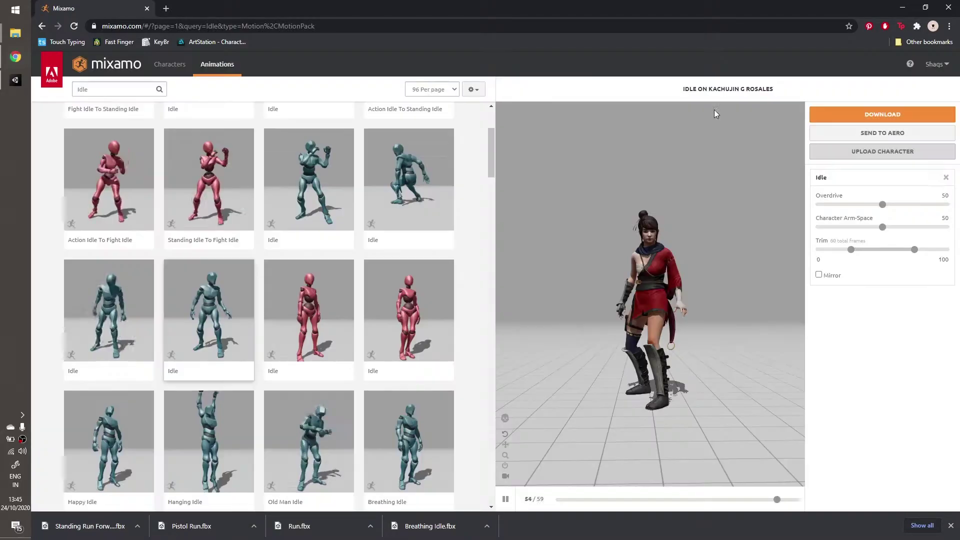
left_click(909, 152)
mouse_move(15, 33)
left_click(93, 106)
left_click_drag(235, 136, 547, 279)
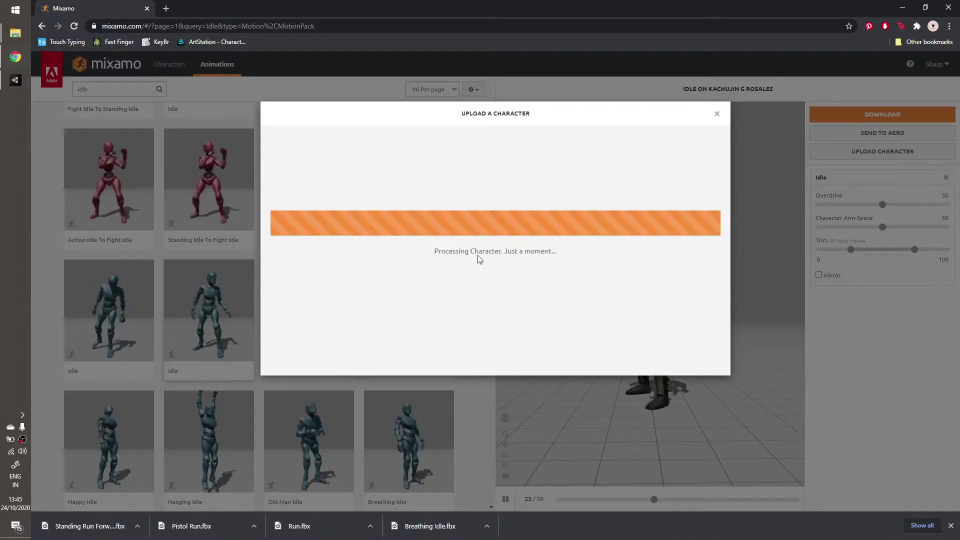
left_click(717, 114)
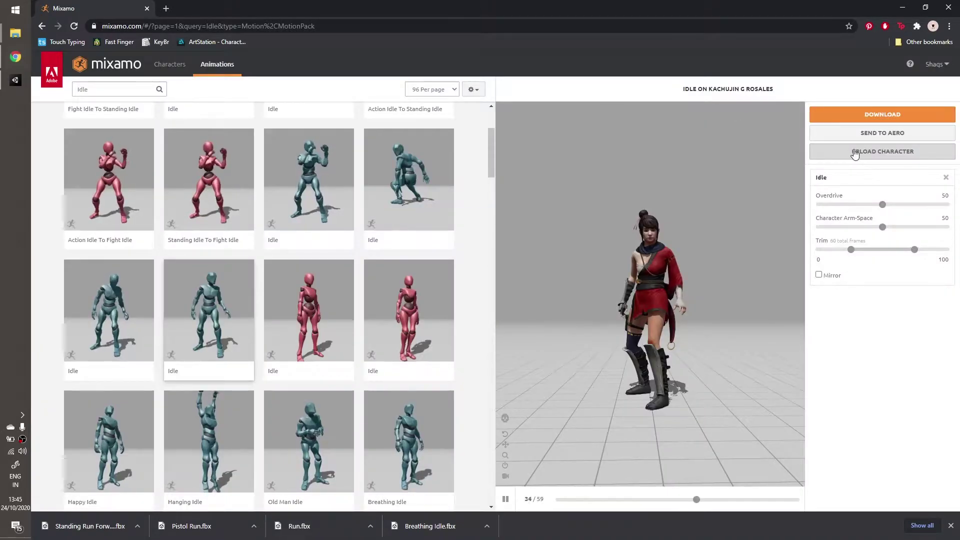
Try once more to upload M_Astronaut.fbx for auto-rigging, and close the auto-rigger
left_click(854, 151)
mouse_move(26, 35)
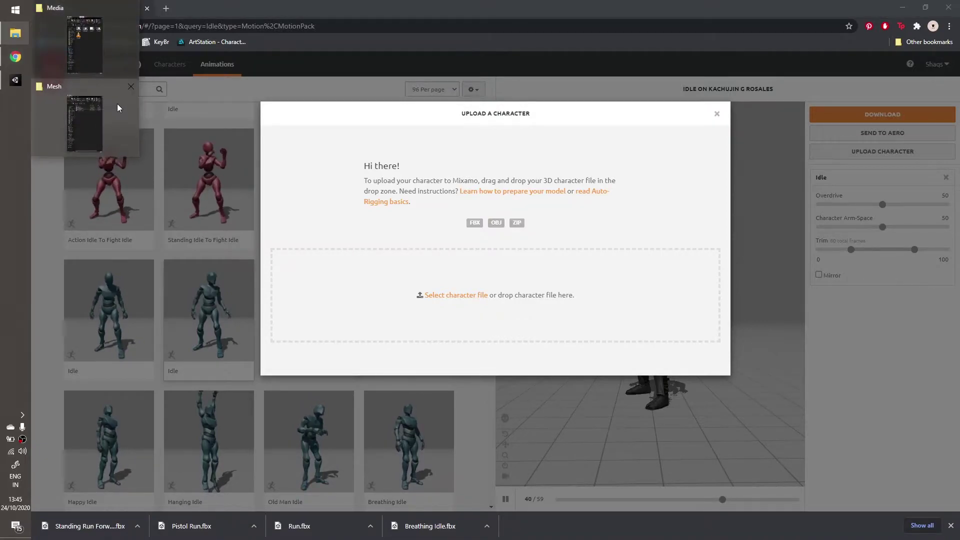
left_click(124, 107)
left_click_drag(223, 139, 549, 277)
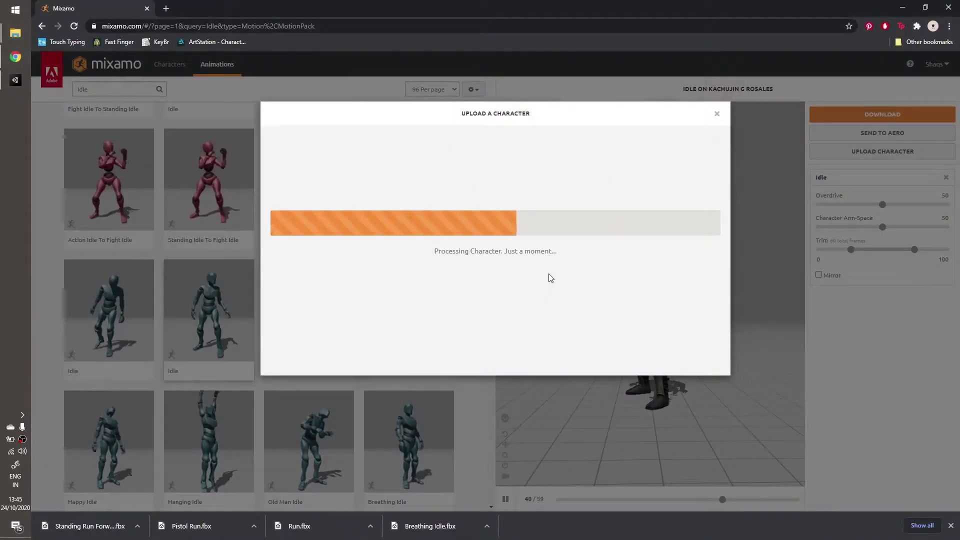
mouse_move(15, 33)
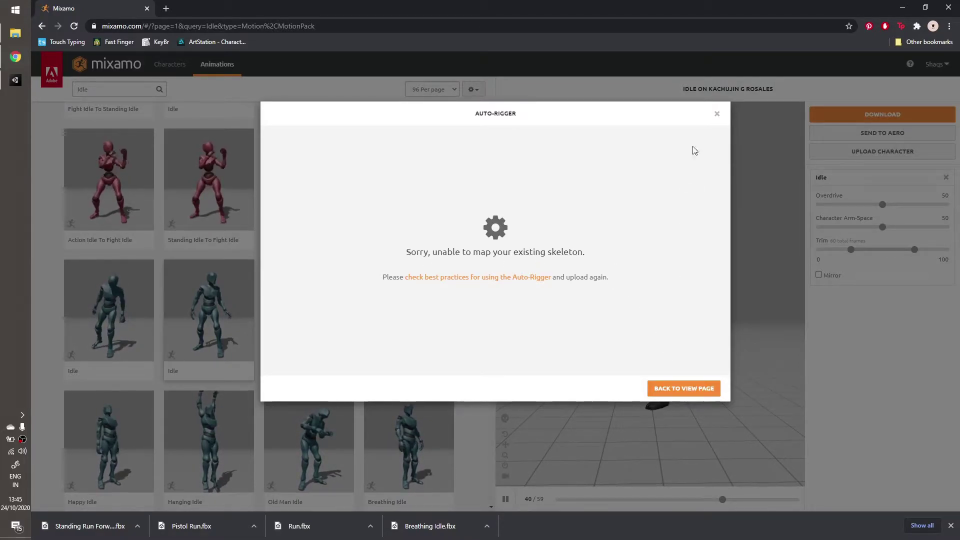
left_click(716, 114)
left_click(883, 151)
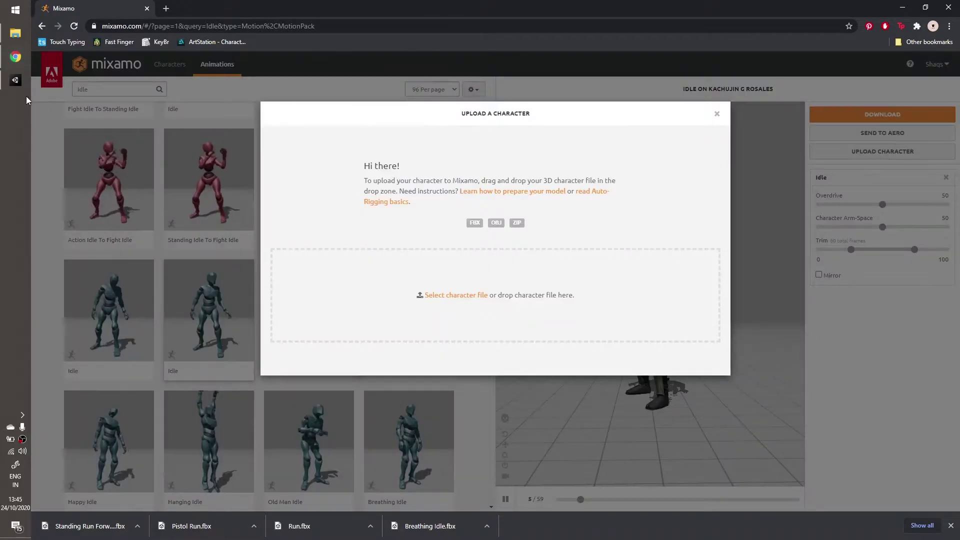
left_click(7, 34)
left_click_drag(234, 136, 624, 292)
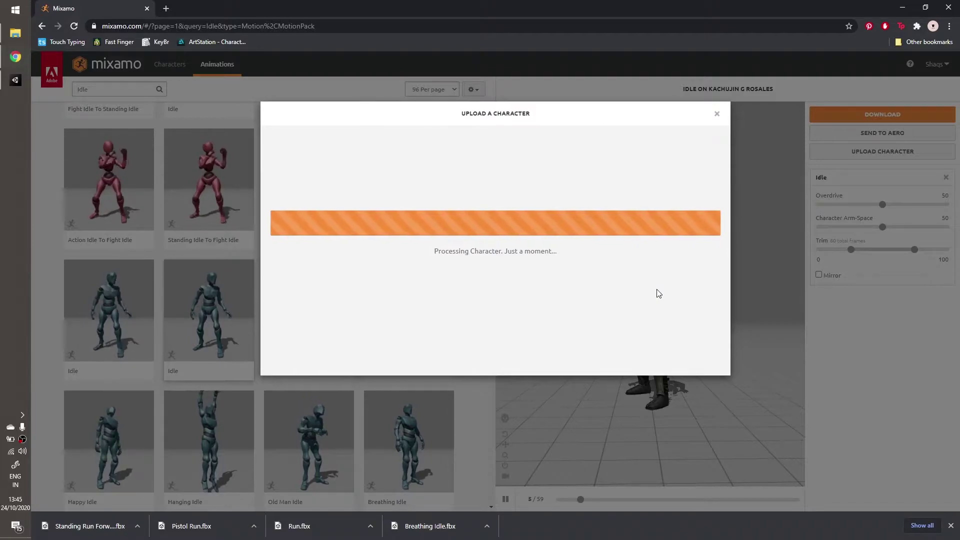
left_click(716, 114)
Upload M_Astronaut.fbx to Mixamo, accept the auto-rigged character and orbit around it to check the Idle animation
left_click(829, 150)
left_click(15, 33)
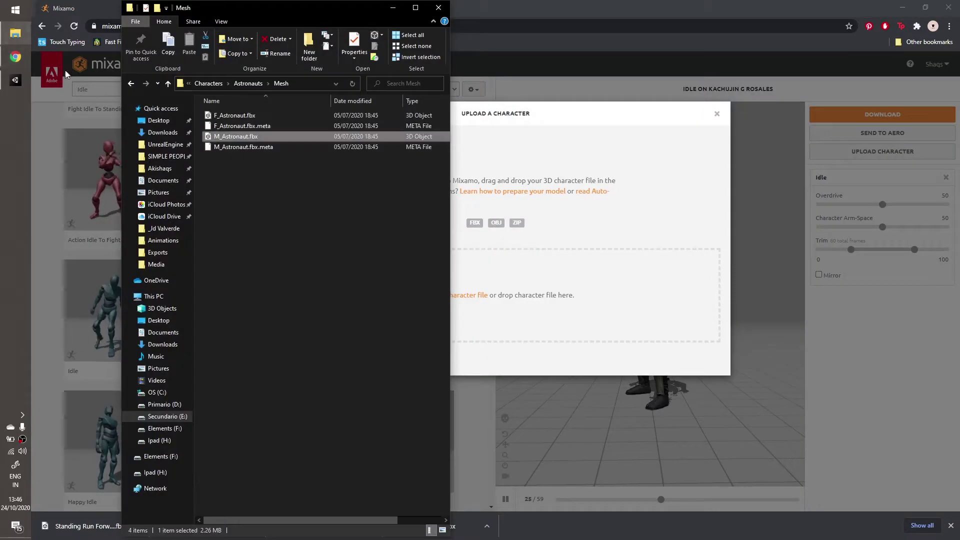
left_click_drag(240, 134, 573, 272)
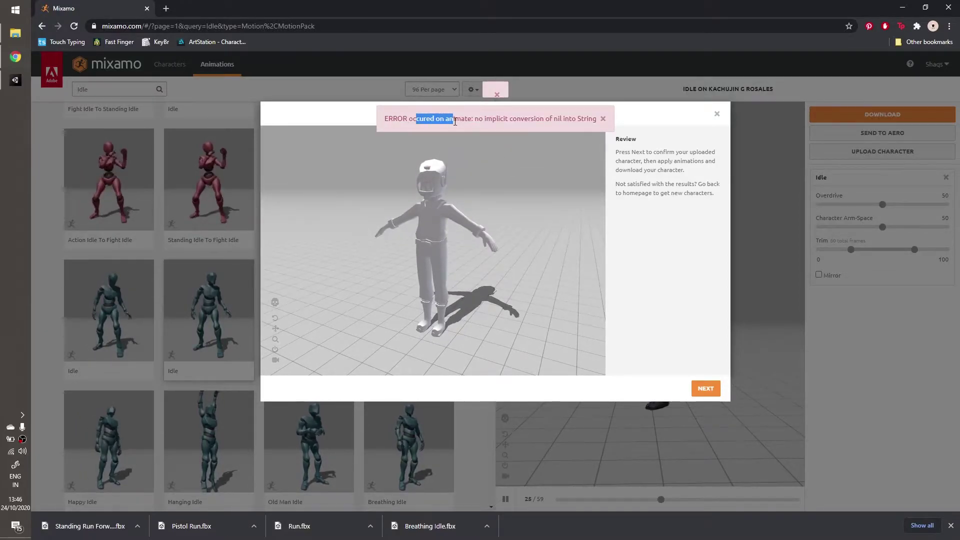
left_click_drag(535, 121, 719, 120)
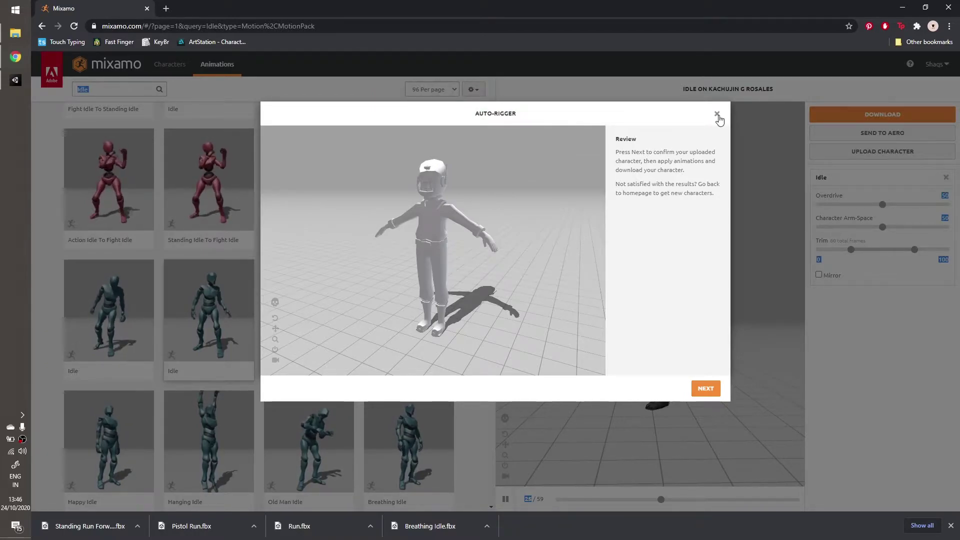
left_click(705, 388)
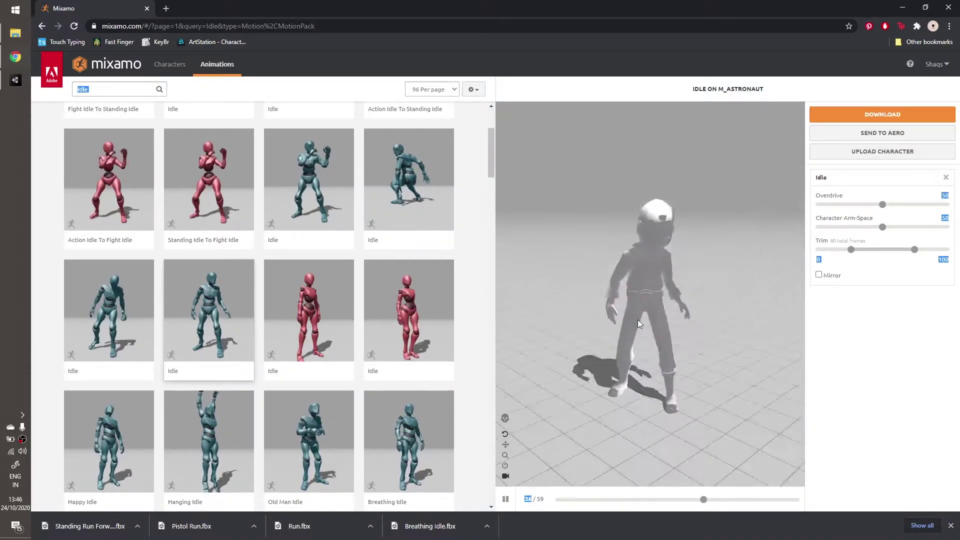
left_click_drag(701, 313, 685, 326)
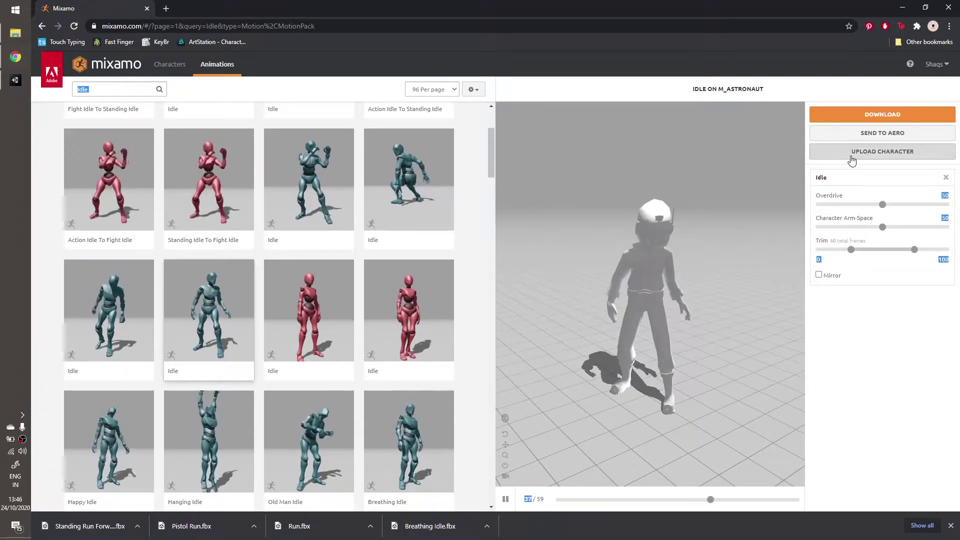
Start a fresh character upload with M_Astronaut.fbx from the Mesh folder
left_click(825, 151)
left_click(15, 33)
left_click_drag(235, 137, 558, 288)
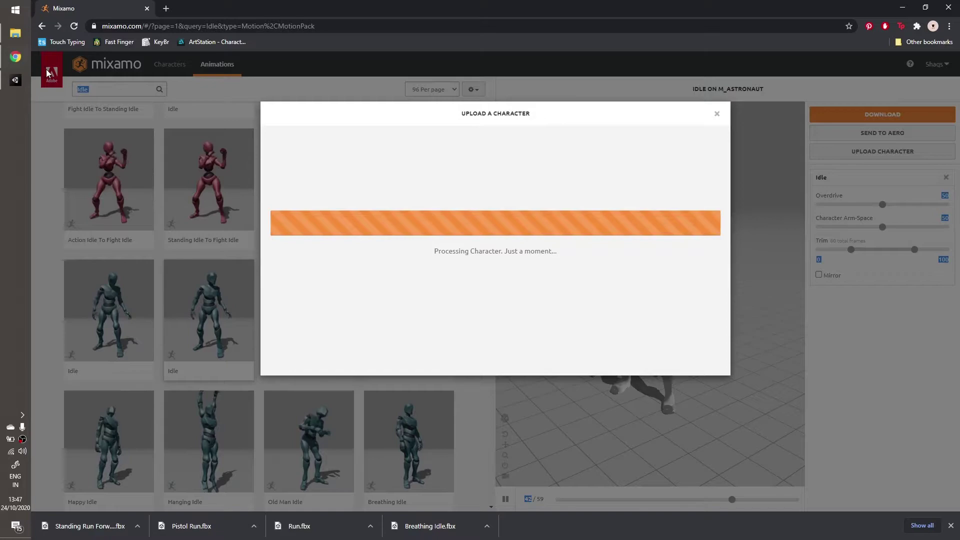
Switch to Unity and expand the Astronauts Mesh folder to view its character models
mouse_move(20, 56)
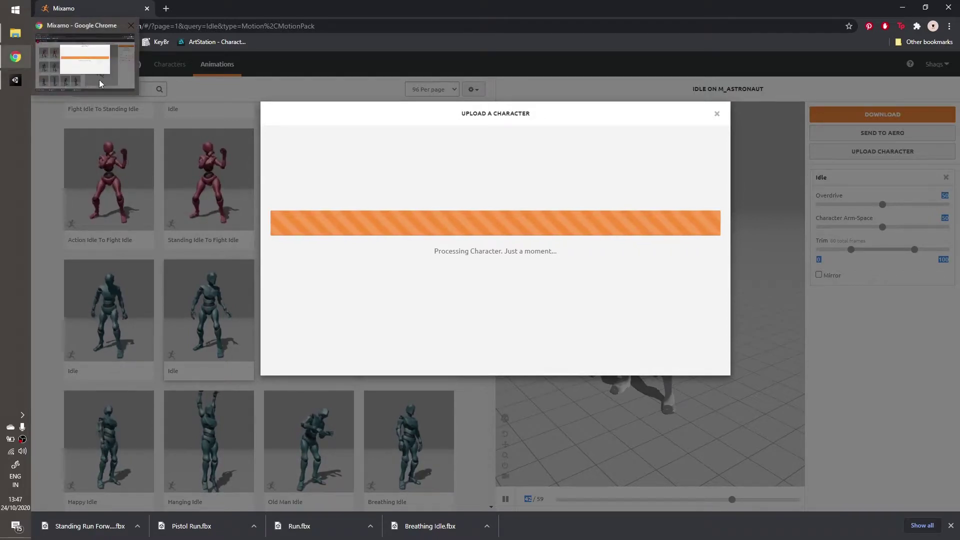
left_click(16, 84)
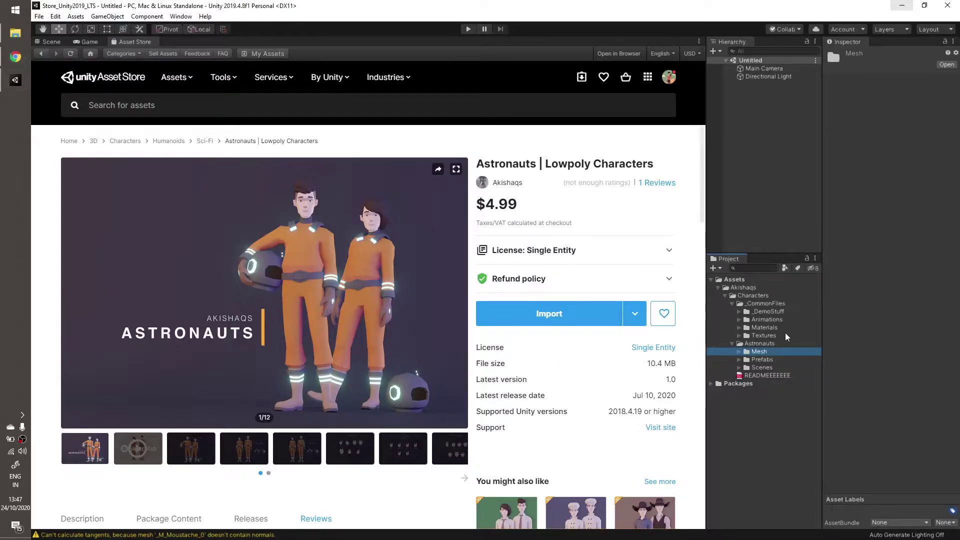
left_click(739, 352)
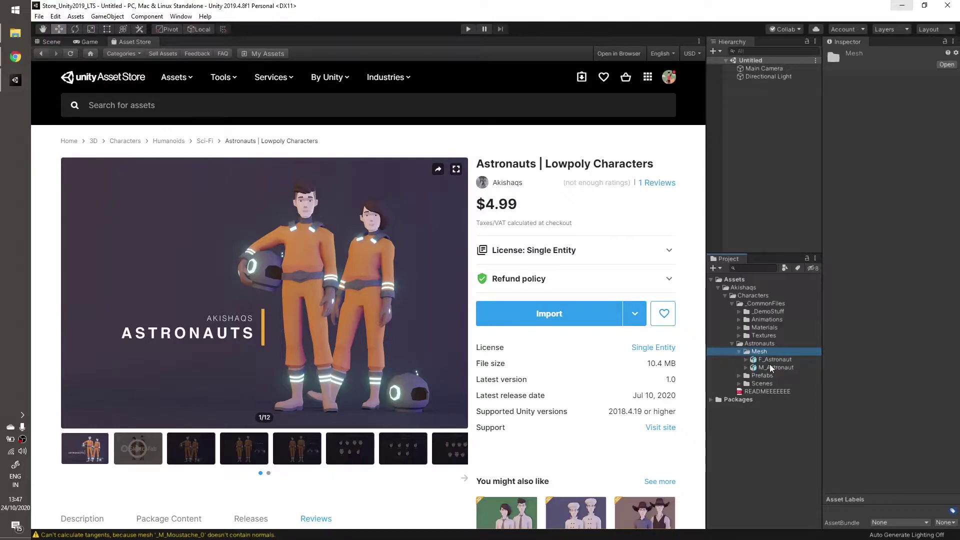
Return to Mixamo, confirm the re-uploaded astronaut in the auto-rigger review and inspect it with the Idle animation
left_click(20, 85)
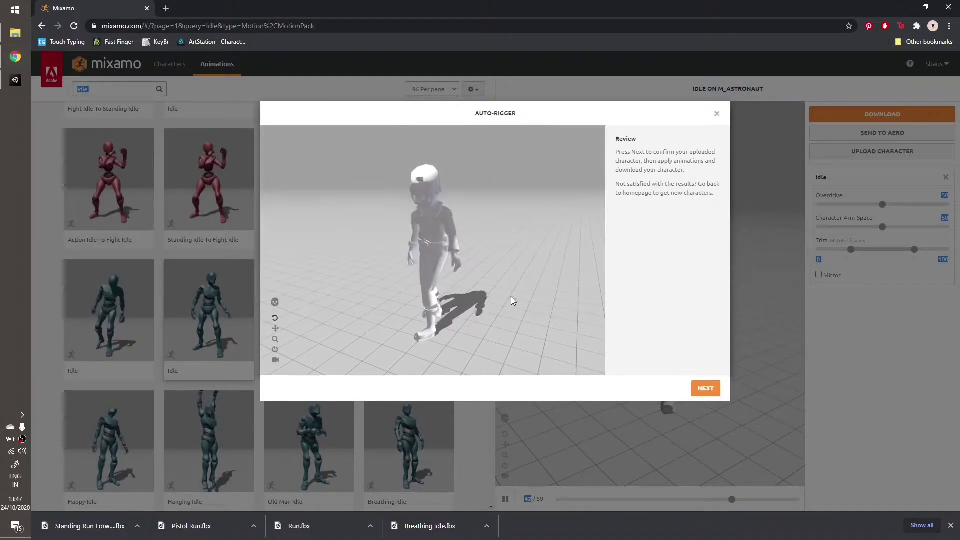
left_click(706, 388)
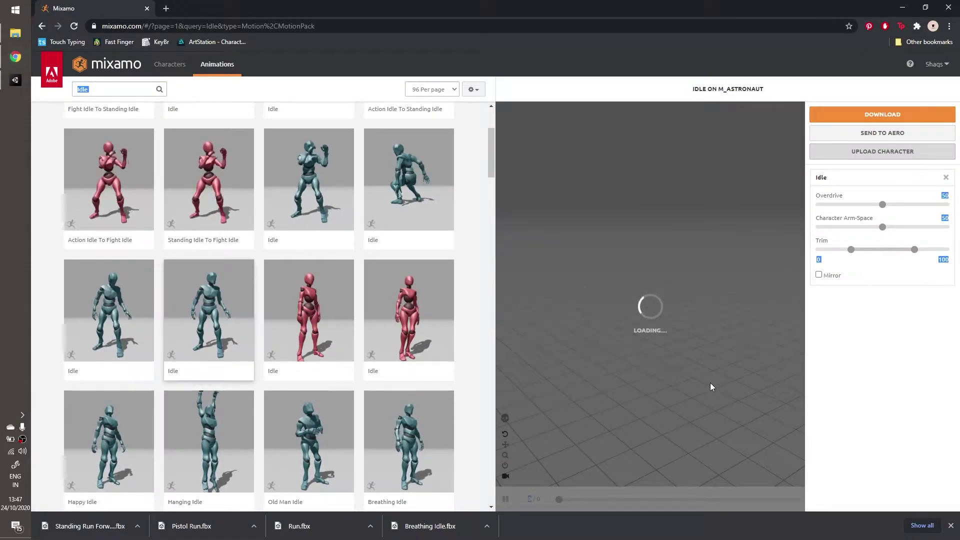
left_click_drag(691, 353, 630, 267)
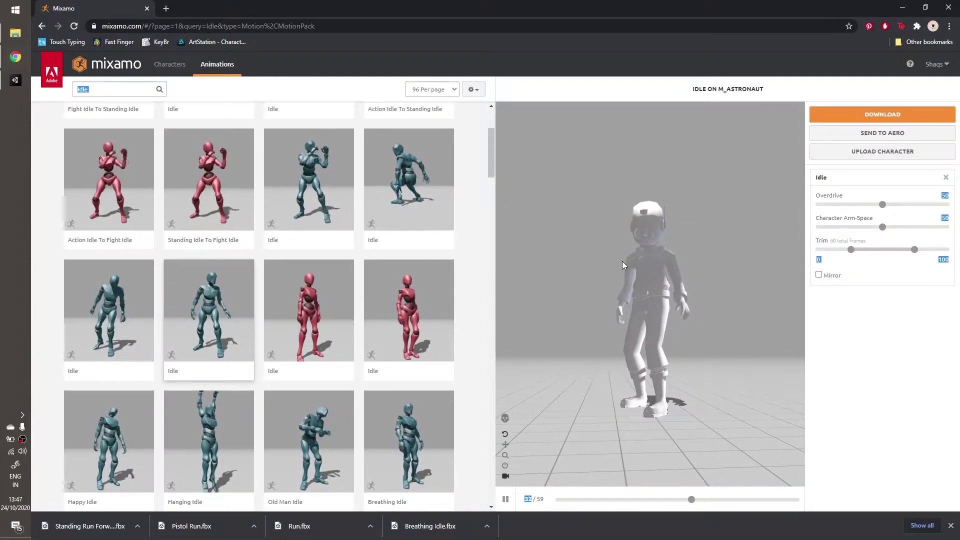
Apply the Breathing Idle animation to the astronaut and request its download as FBX, With Skin, at 30 frames per second
left_click(407, 310)
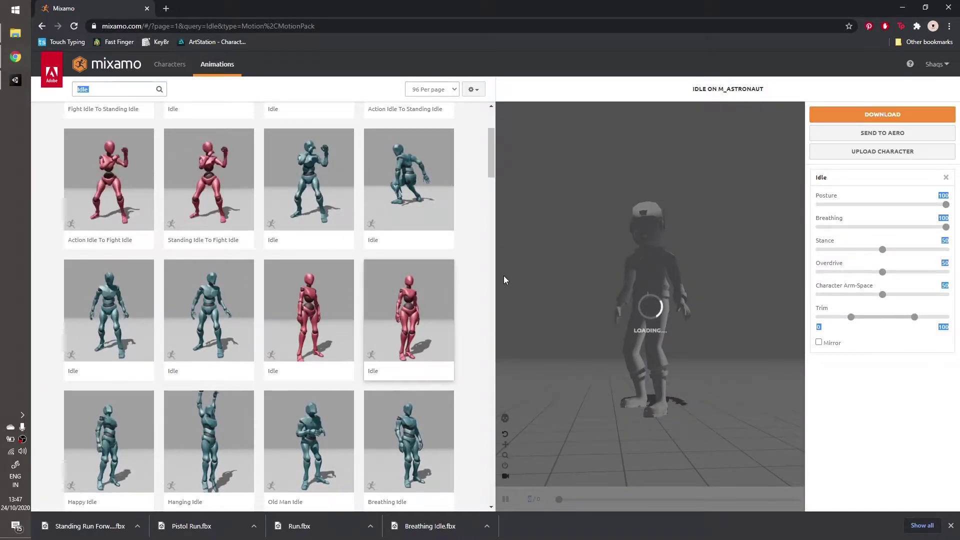
scroll(369, 400, "down", 1)
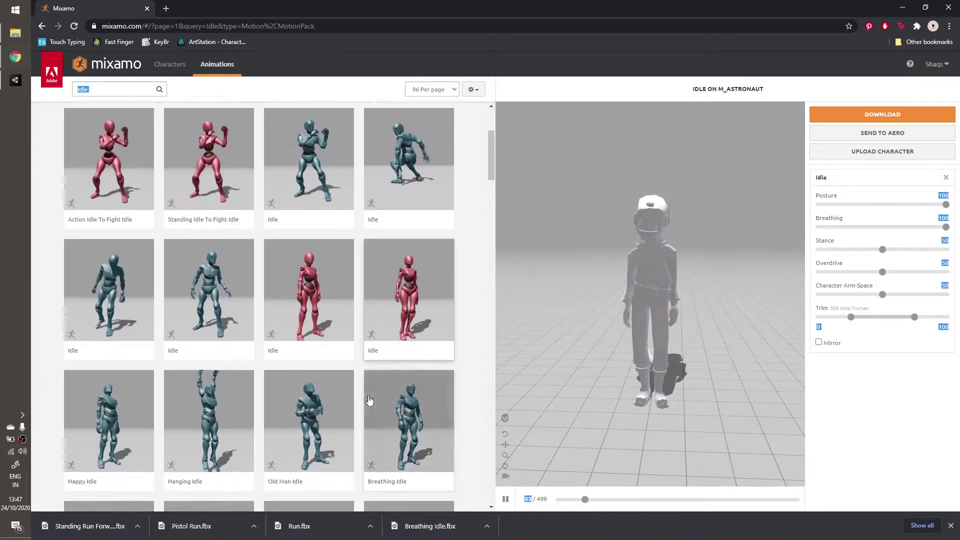
left_click(368, 400)
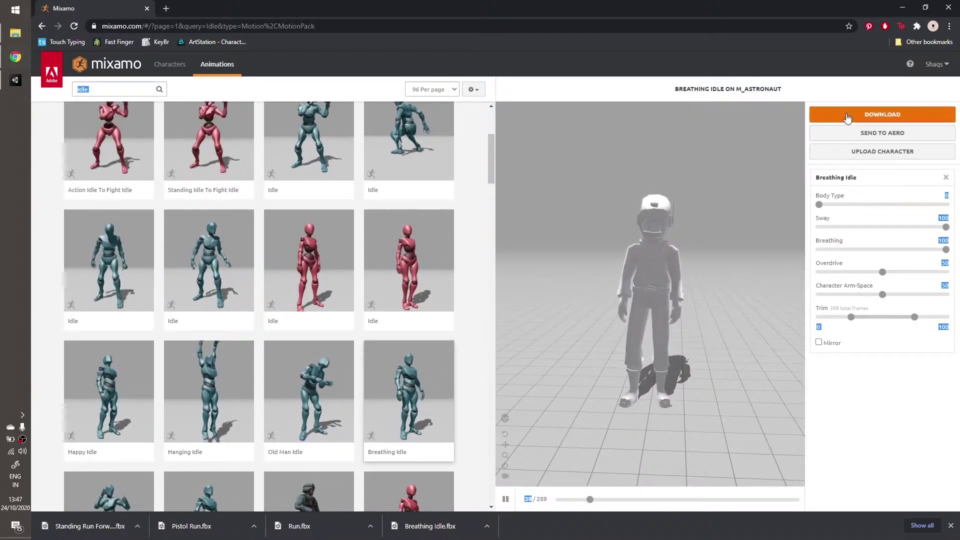
left_click(846, 115)
left_click(575, 155)
left_click(536, 169)
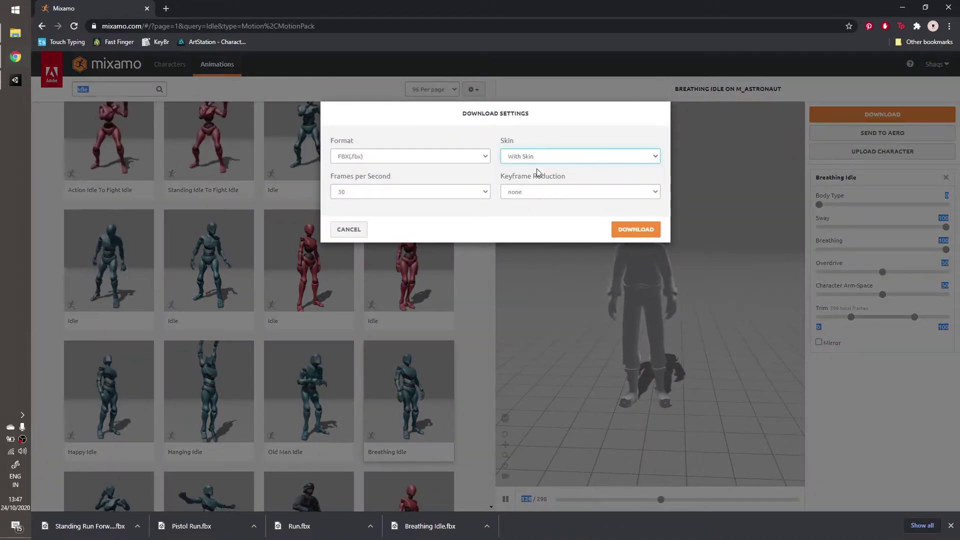
left_click(631, 232)
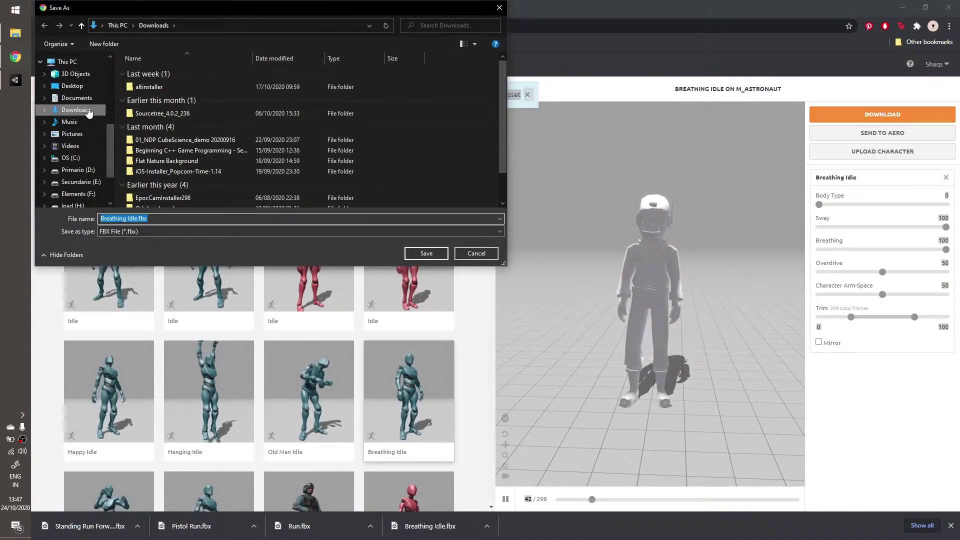
Go to the project's Astronauts folder as the save location and create and open a new folder named Mixamo there
left_click(210, 26)
key("ctrl+v")
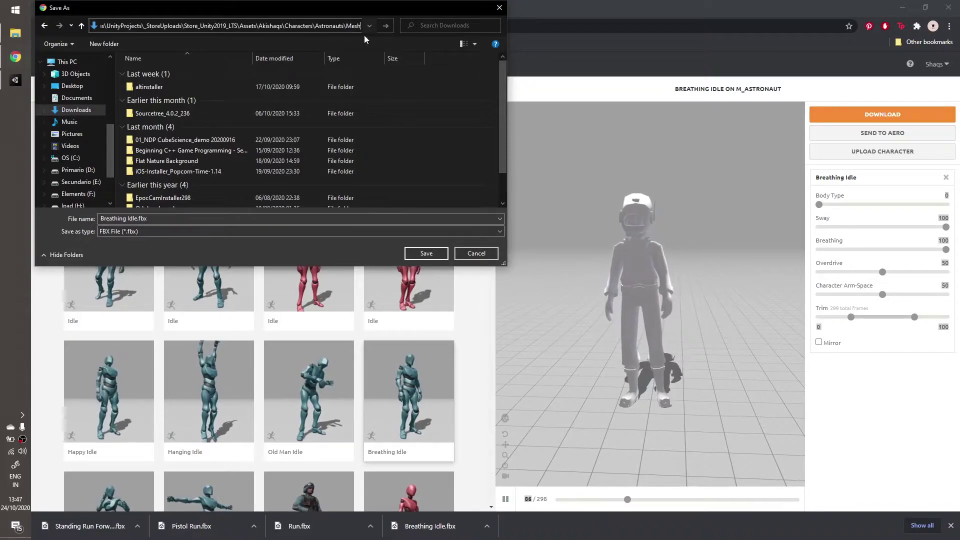
left_click(392, 27)
left_click(82, 26)
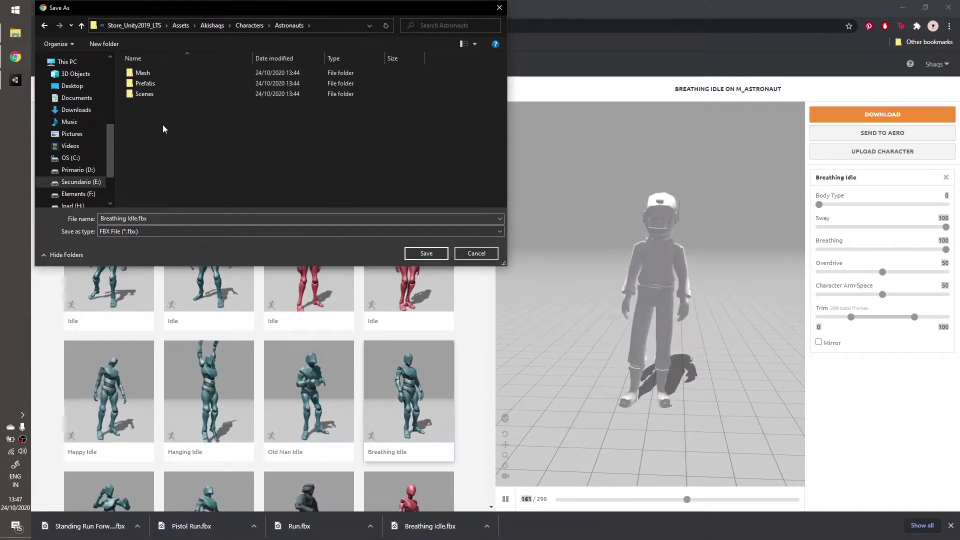
right_click(163, 125)
mouse_move(100, 264)
left_click(183, 265)
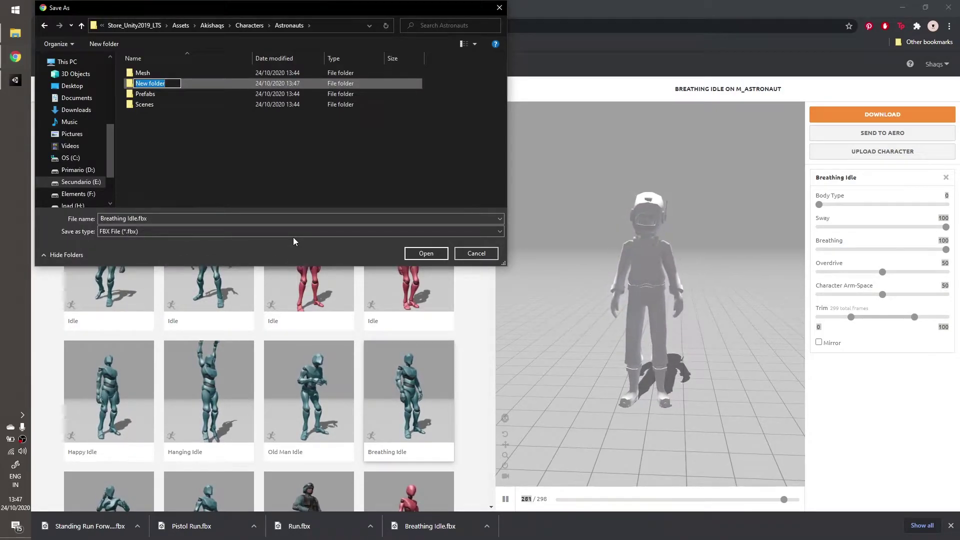
key("BackSpace")
type("Mixamo")
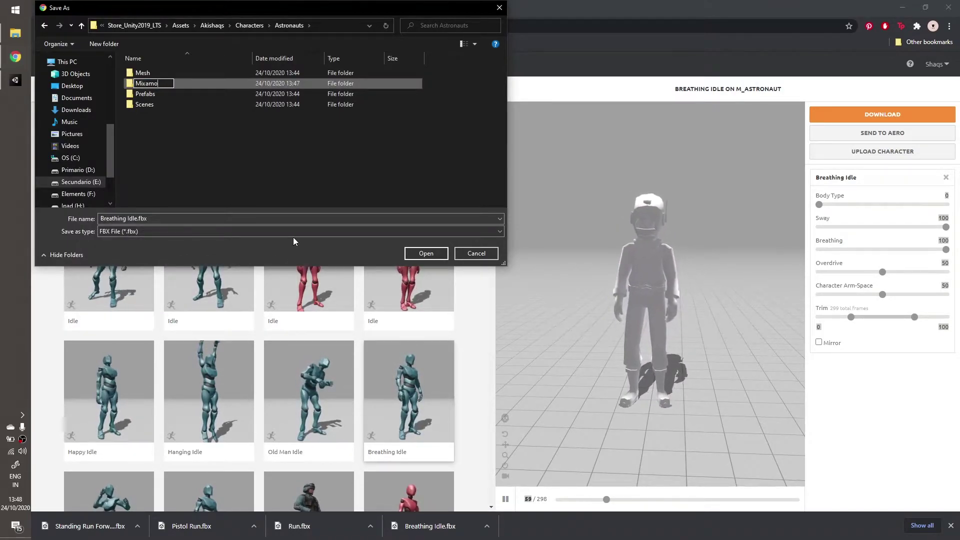
key("Return")
double_click(173, 82)
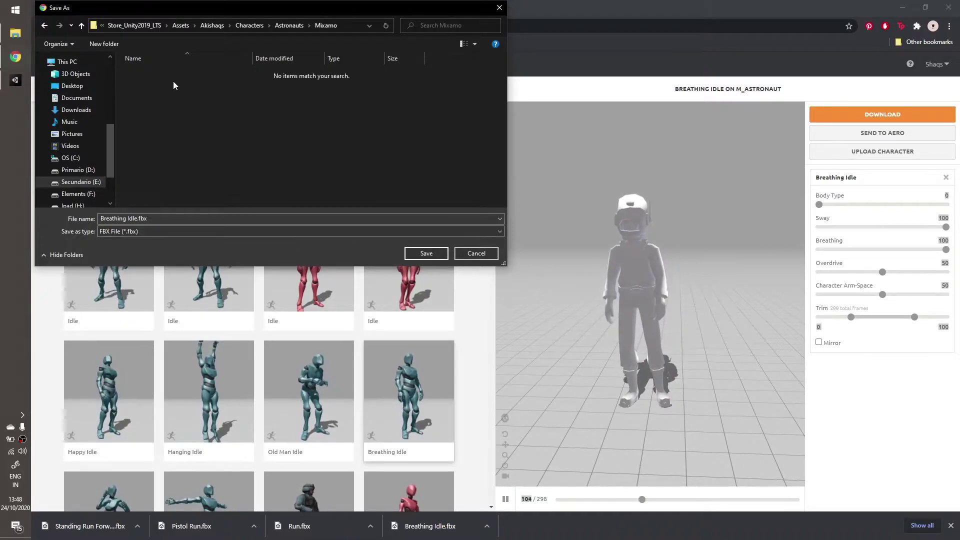
Save the skinned astronaut download under the file name AstroMale_Mix in the Mixamo folder
left_click(173, 219)
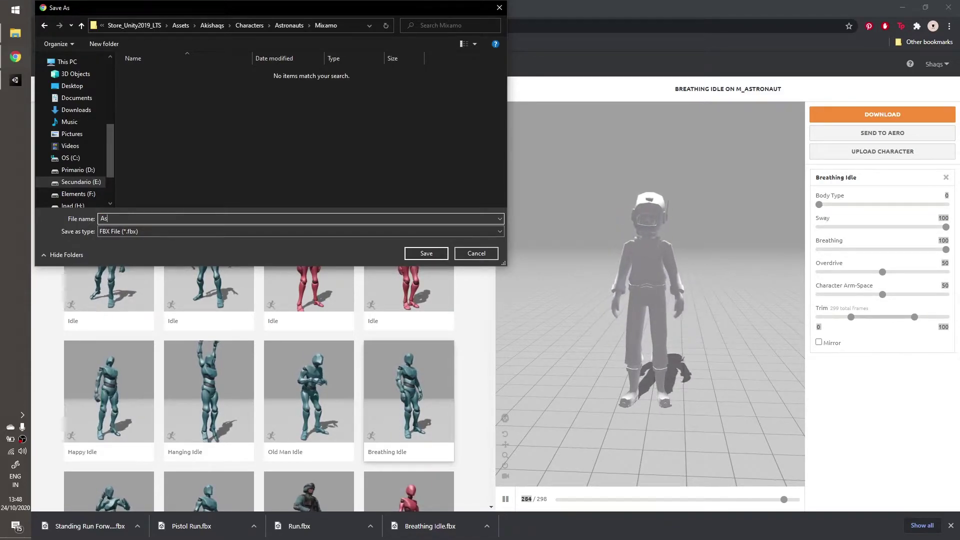
type("Astrp")
key("BackSpace")
type("oMale_Mix")
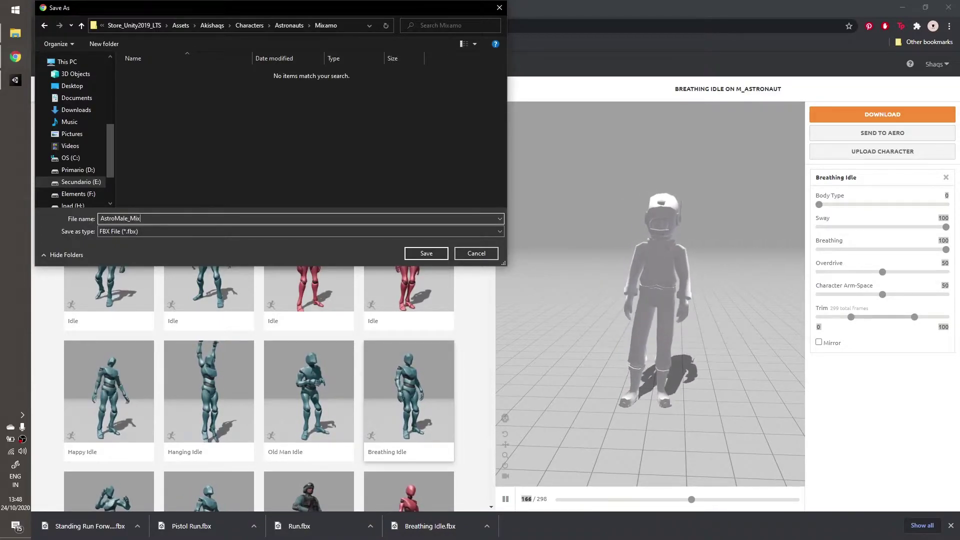
key("Return")
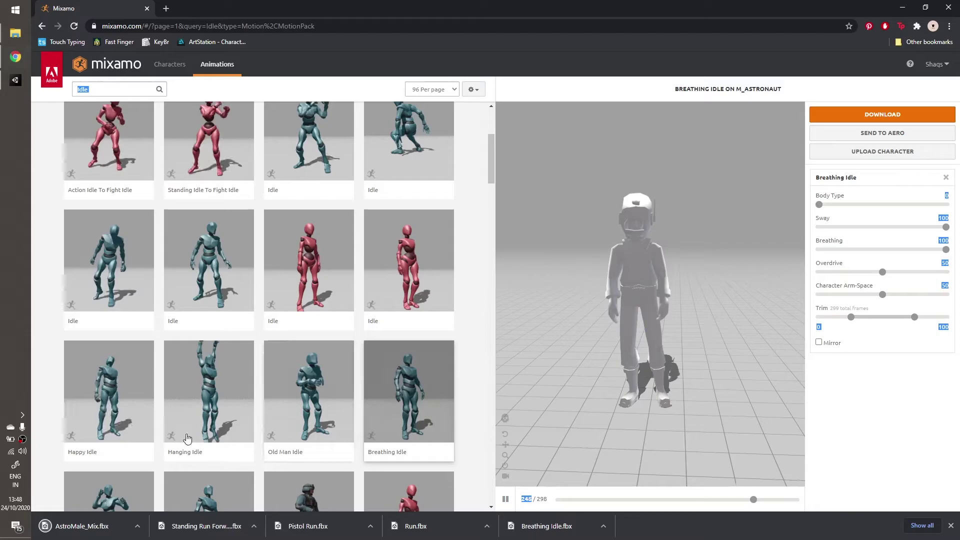
Switch to Unity and disable Import Animation in the import settings of the AstroMale_Mix model
left_click(10, 81)
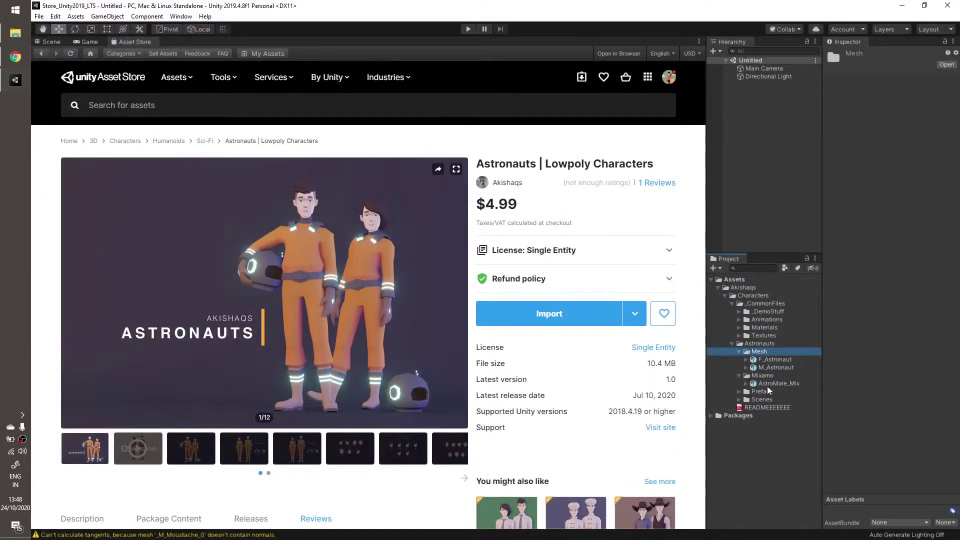
left_click(767, 384)
left_click(896, 85)
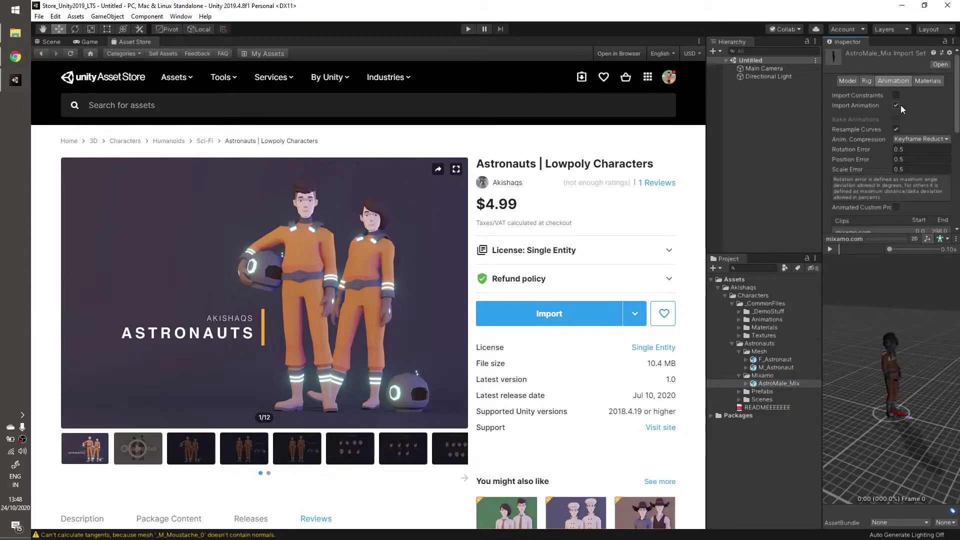
left_click(896, 105)
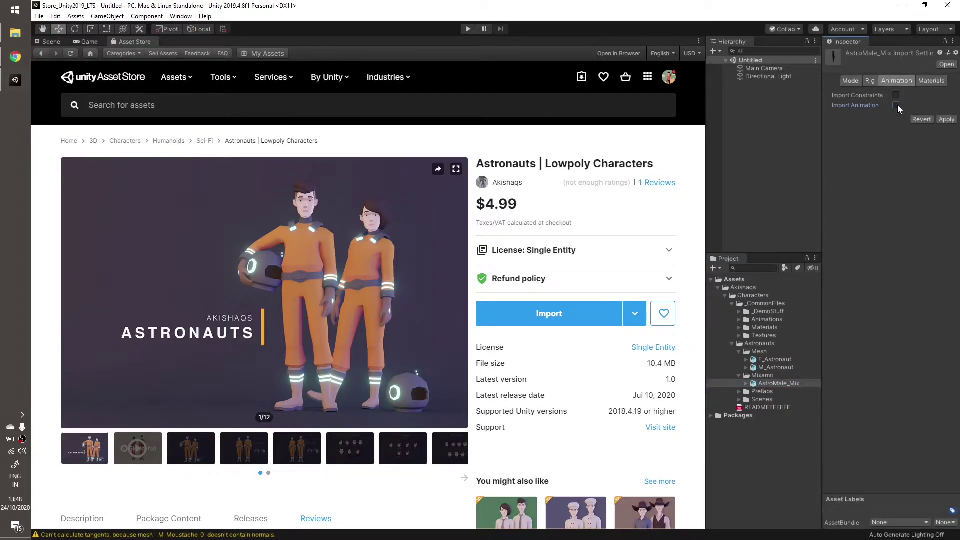
Set AstroMale_Mix's rig animation type to Humanoid with the avatar created from this model, and apply the import settings
left_click(871, 81)
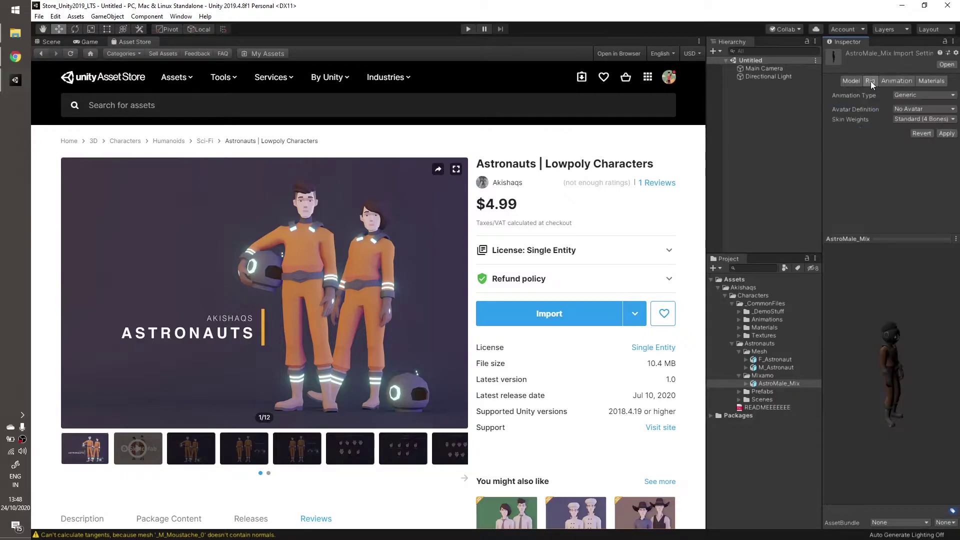
left_click(902, 95)
left_click(910, 138)
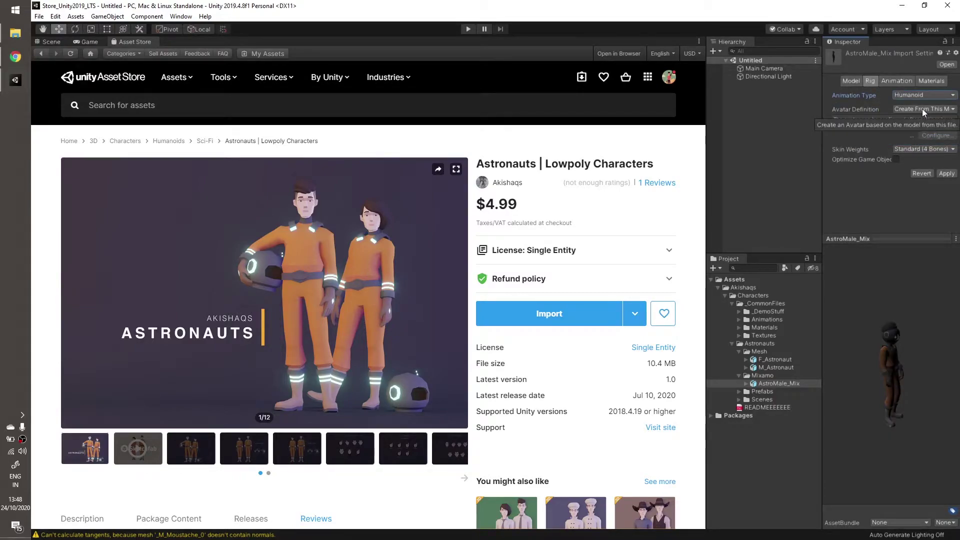
left_click(949, 173)
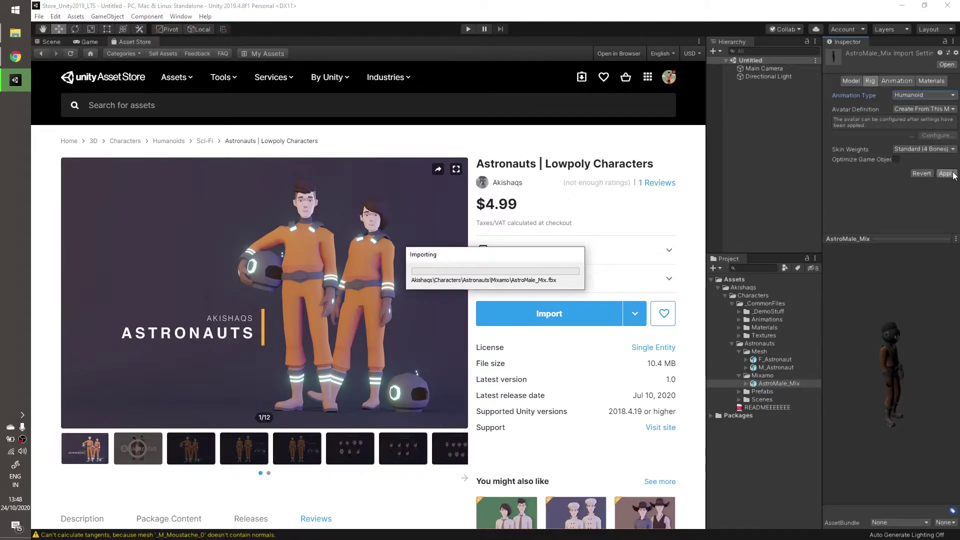
left_click(774, 382)
left_click_drag(825, 365, 806, 374)
left_click(767, 383)
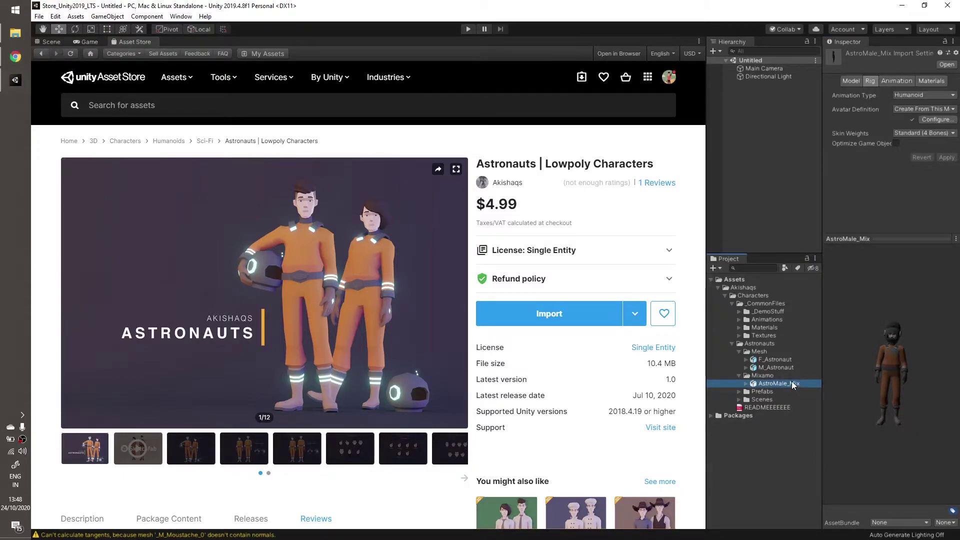
Return to Mixamo, apply the Hanging Idle animation to the astronaut and choose Without Skin for its FBX download
left_click(16, 57)
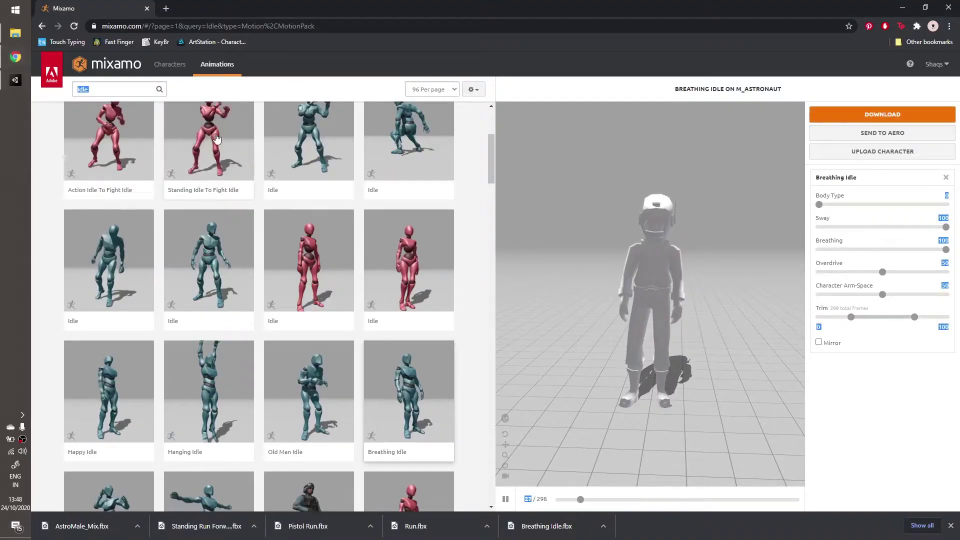
scroll(419, 277, "up", 3)
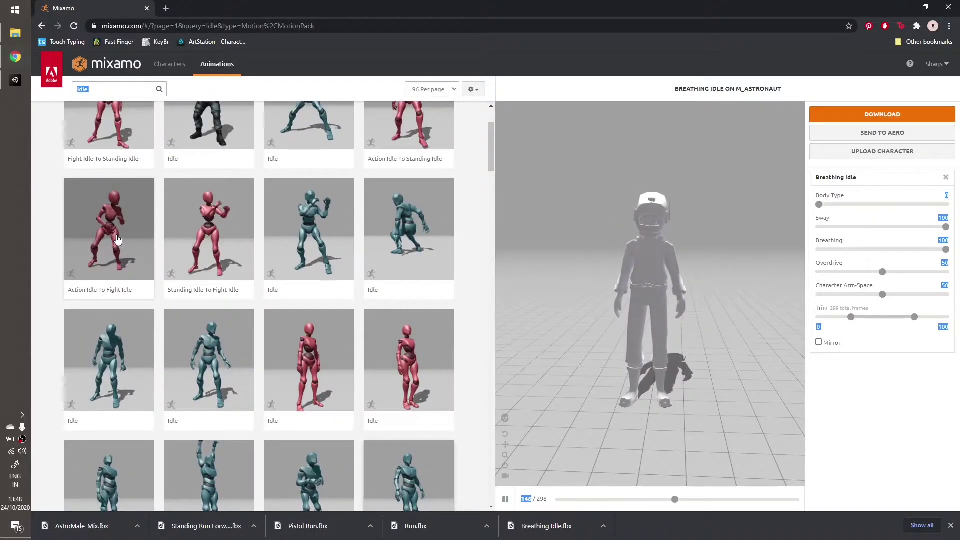
scroll(345, 331, "down", 3)
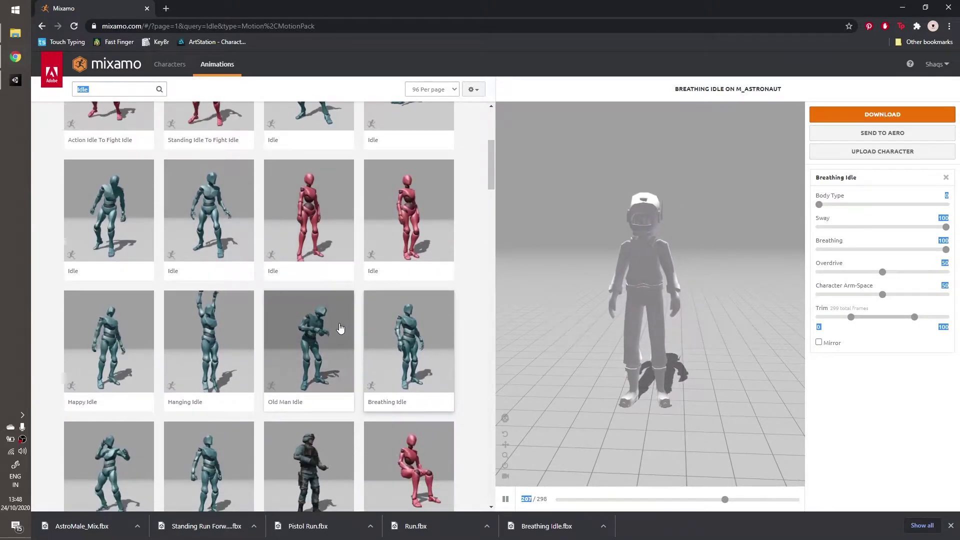
left_click(209, 340)
left_click(882, 114)
left_click(541, 155)
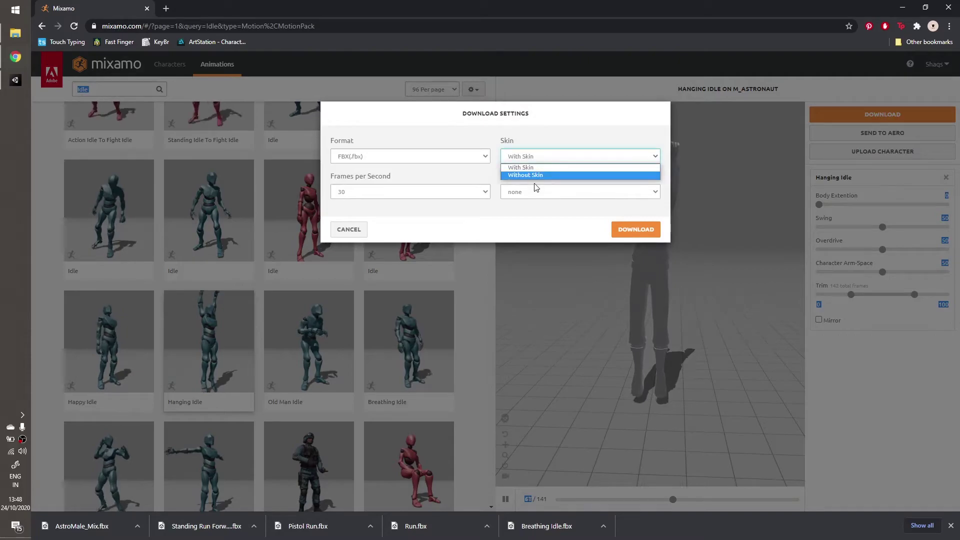
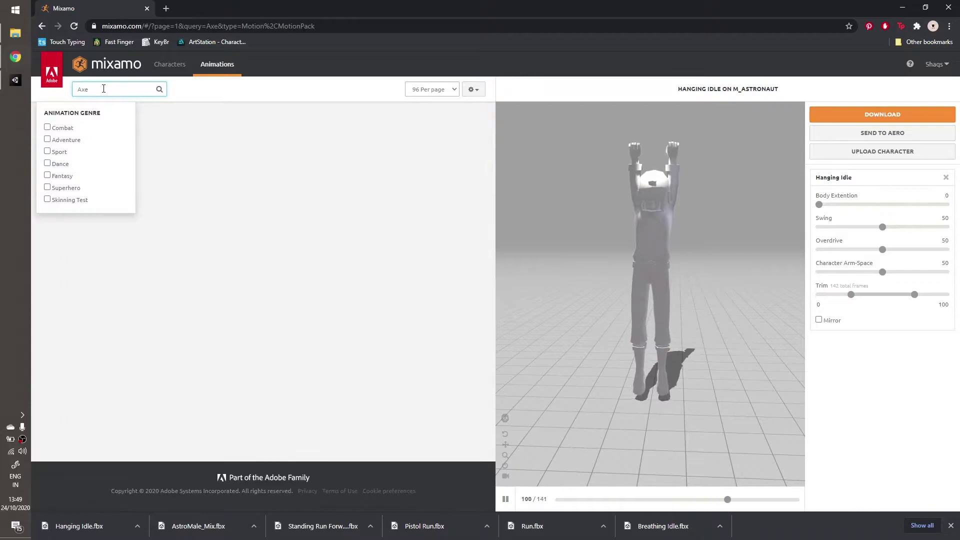
Apply Standing Run Forward from the Axe animations with In Place enabled, and save it without skin as FBX in the Mixamo folder
scroll(242, 381, "down", 1)
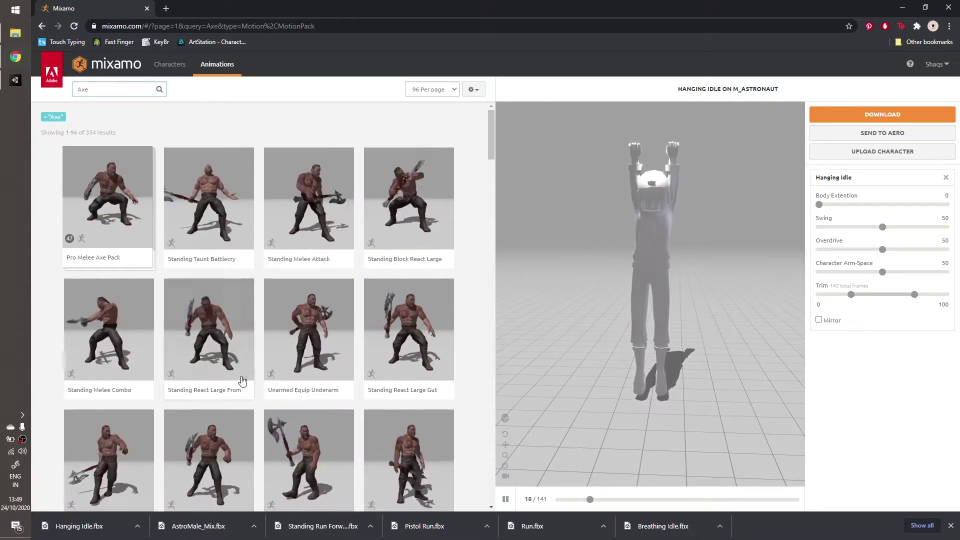
scroll(150, 339, "down", 2)
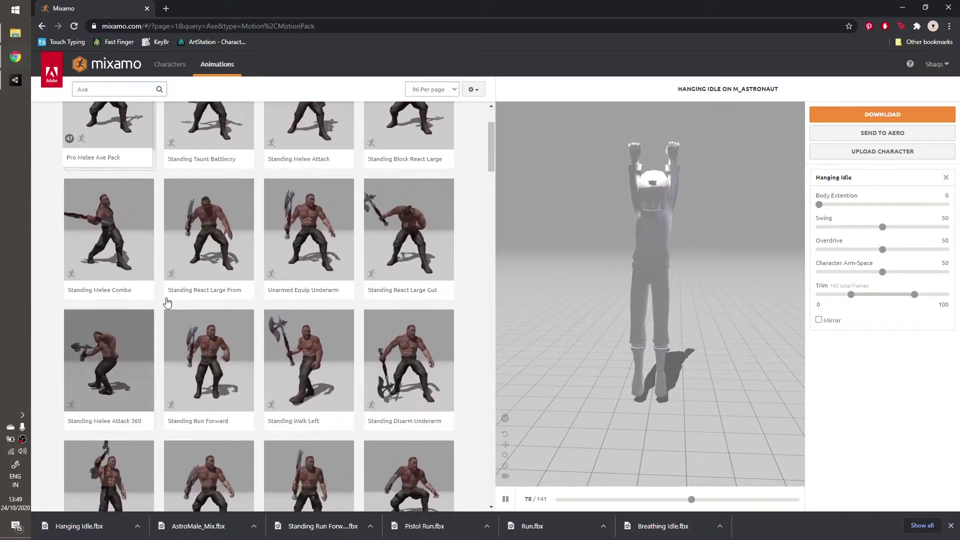
left_click(208, 371)
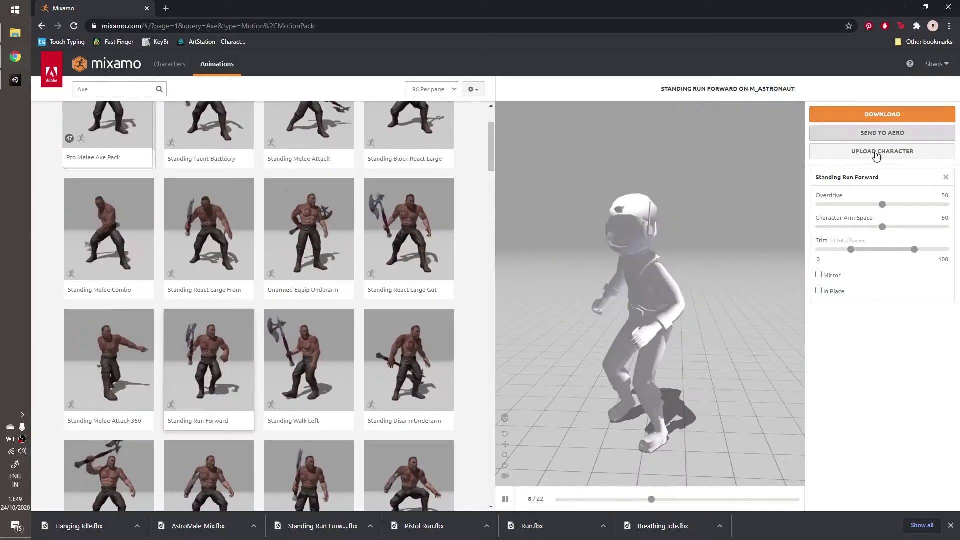
left_click(818, 290)
left_click(867, 115)
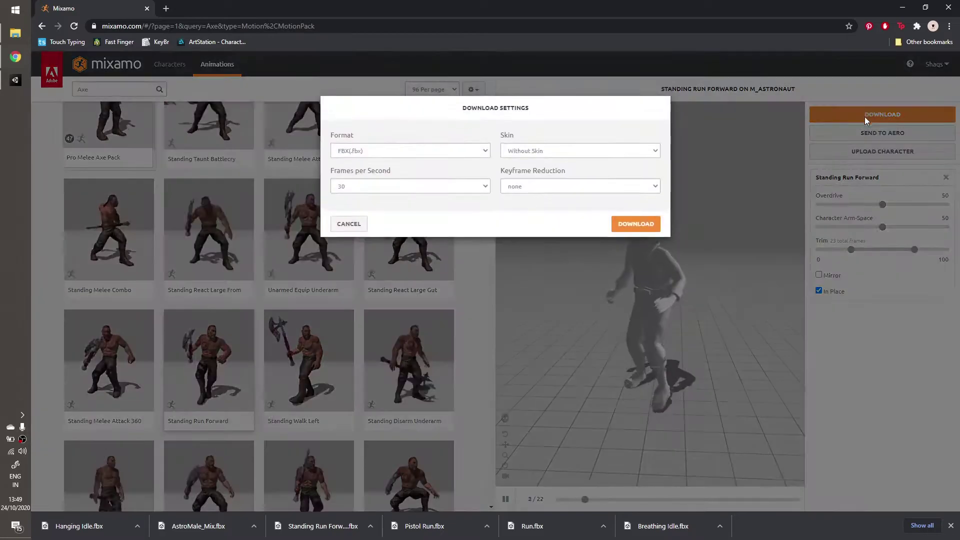
left_click(639, 220)
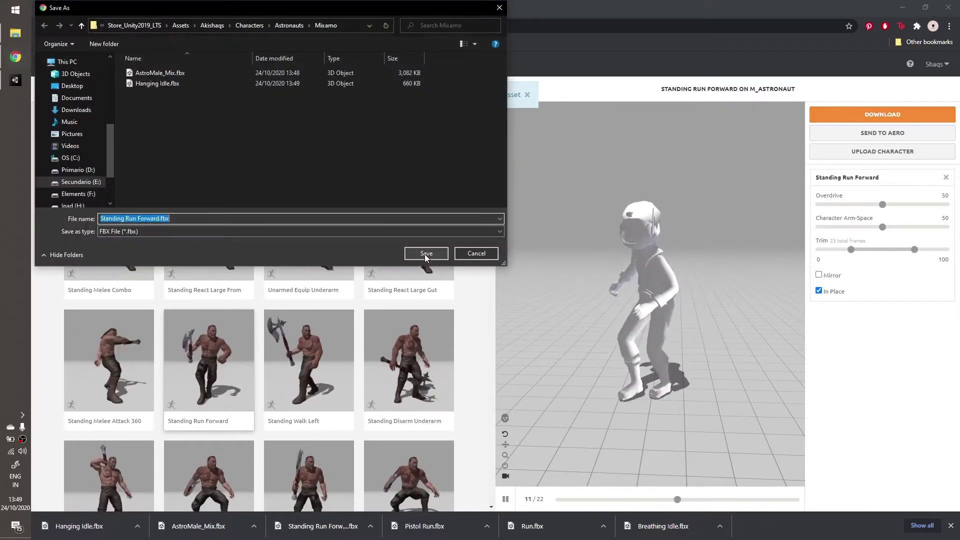
left_click(422, 252)
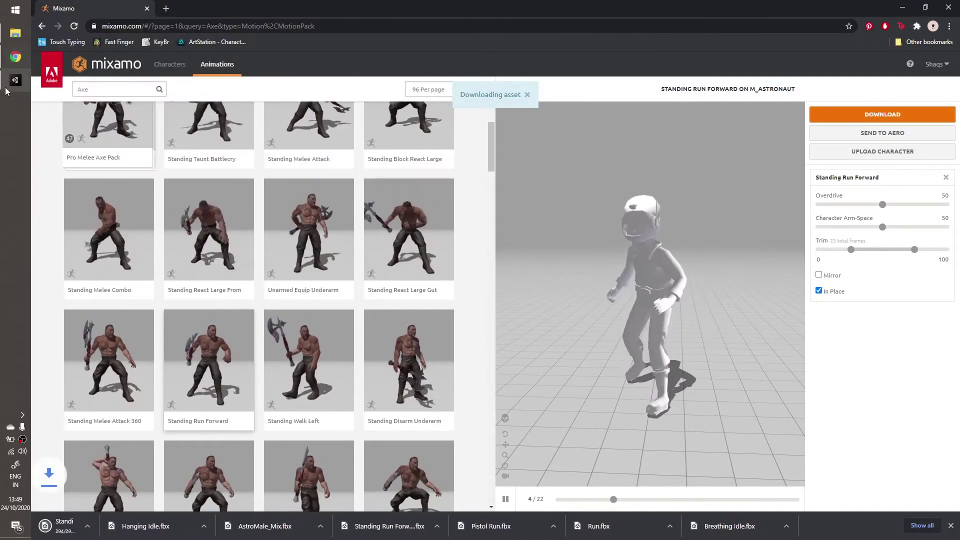
Switch to Unity and compare the rig settings of Hanging Idle with the rig and animation import settings of AstroMale_Mix
left_click(16, 80)
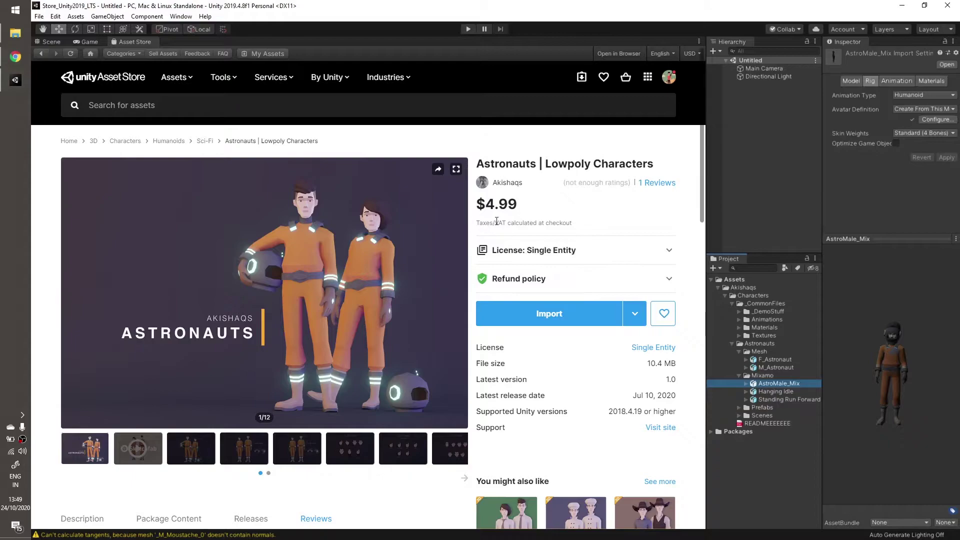
left_click(790, 392)
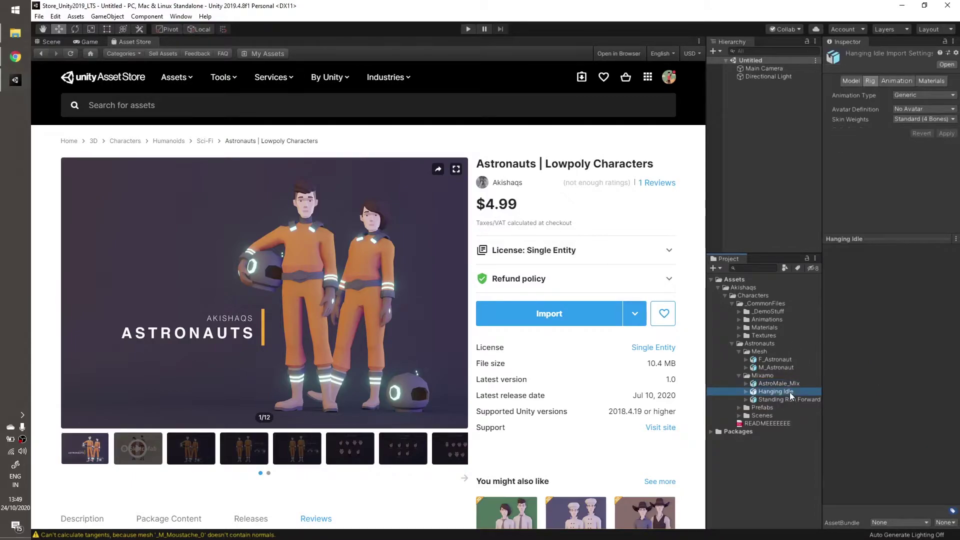
left_click(915, 95)
left_click(916, 97)
left_click(792, 383)
left_click(897, 81)
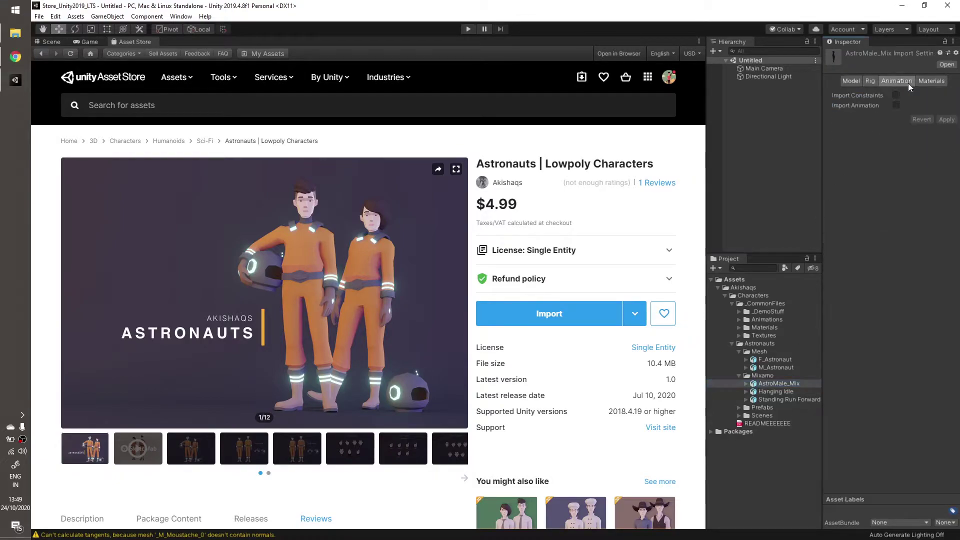
left_click(869, 81)
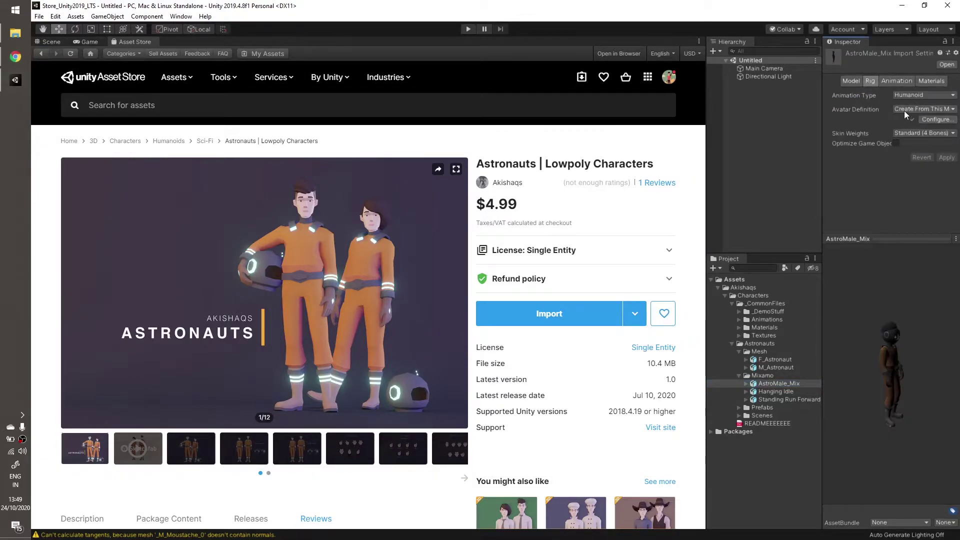
Set Hanging Idle's rig to Humanoid, copying the avatar from AstroMale_MixAvatar, and apply the import settings
left_click(779, 391)
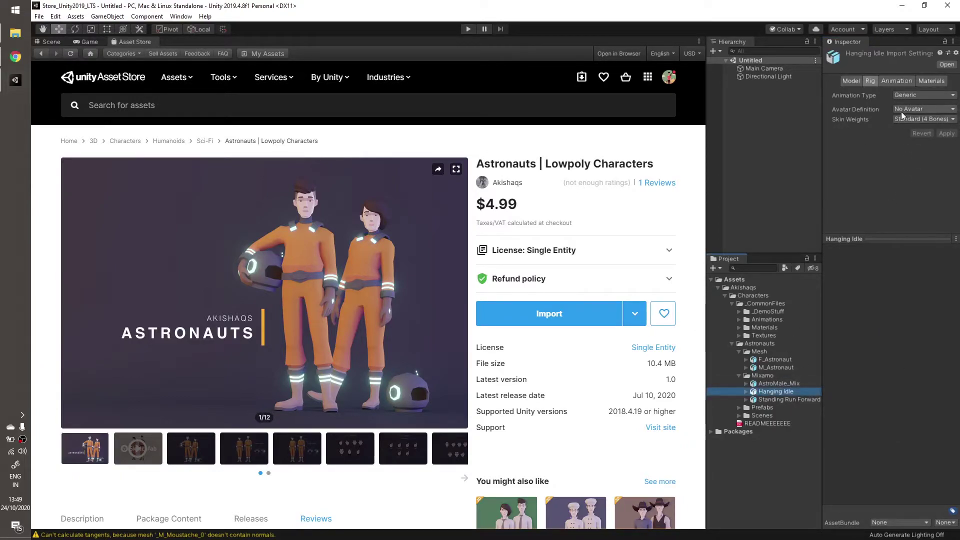
left_click(903, 95)
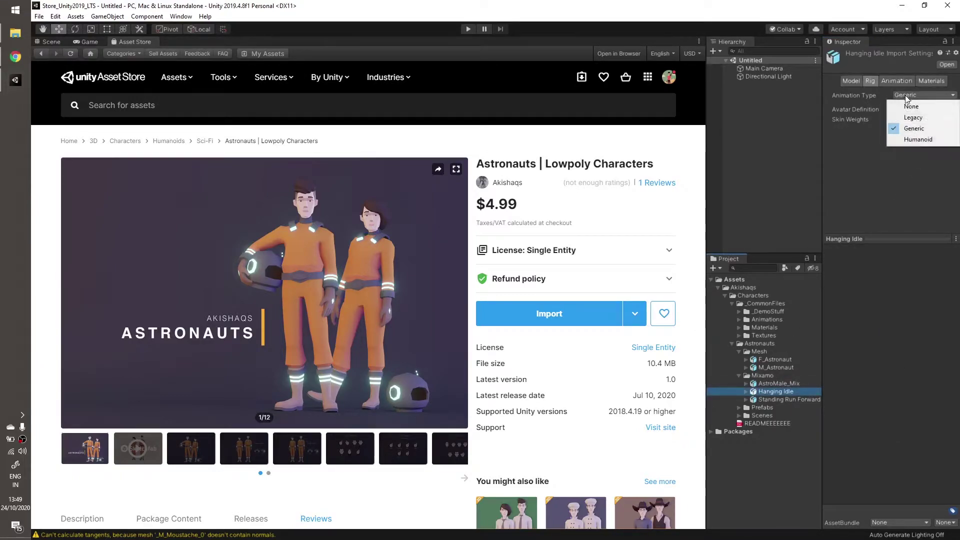
left_click(916, 139)
left_click(931, 109)
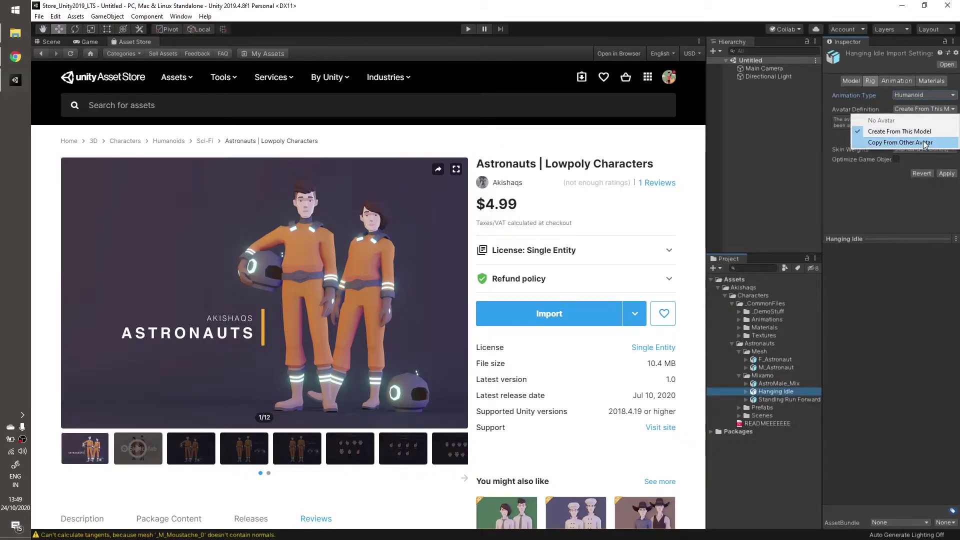
left_click(931, 145)
left_click(951, 154)
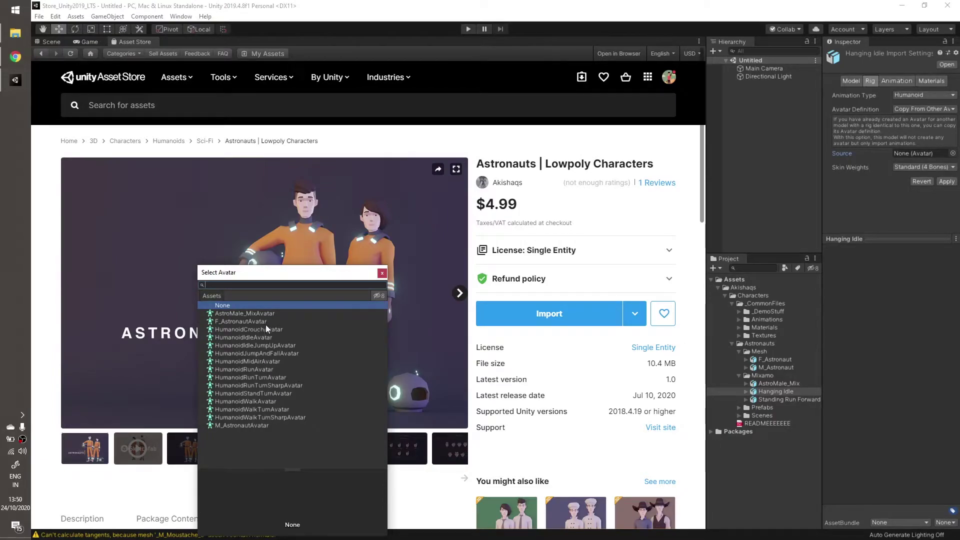
left_click(222, 313)
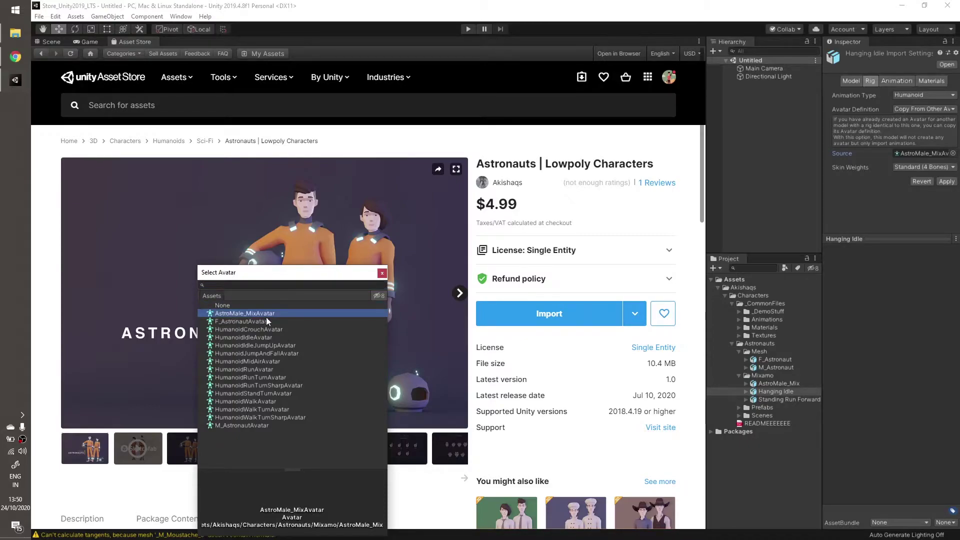
double_click(317, 313)
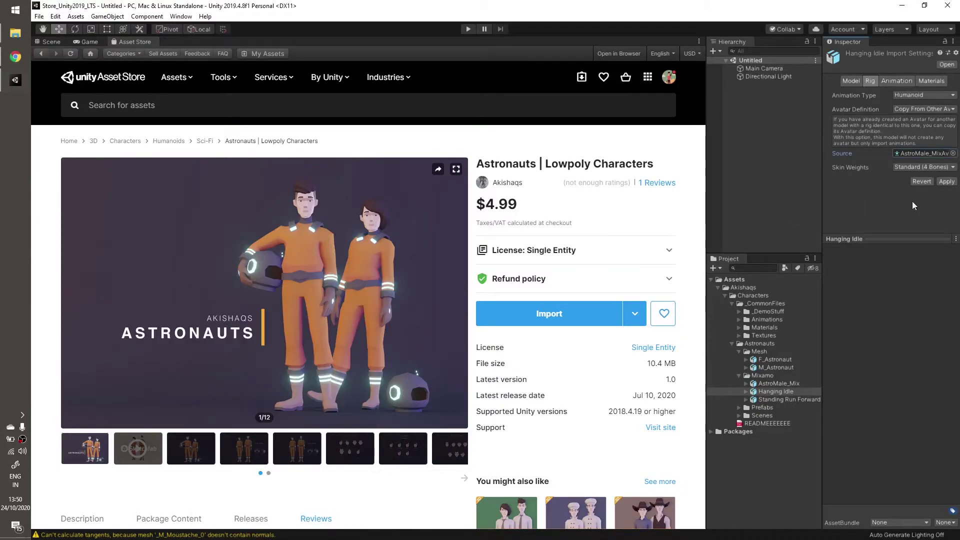
left_click(949, 183)
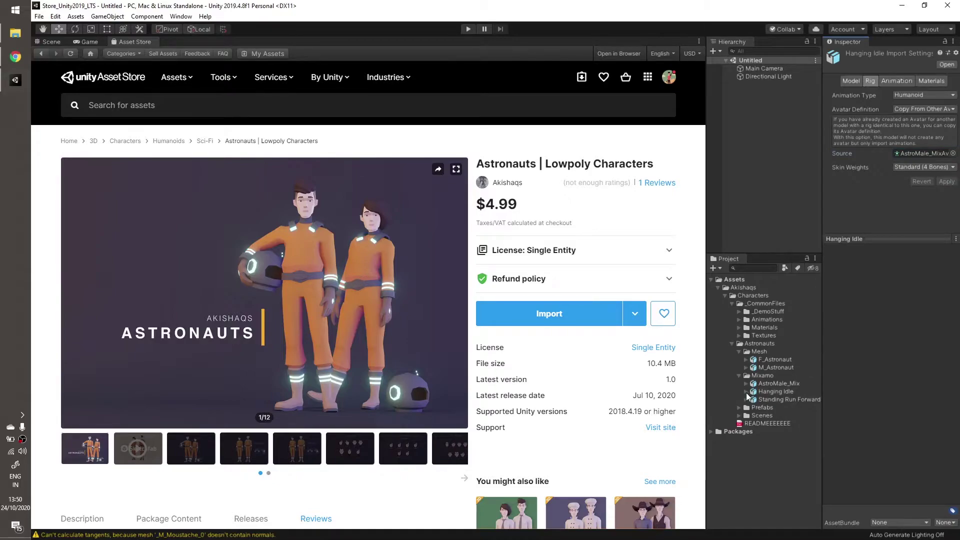
Preview the mixamo.com clip inside Hanging Idle and add the AstroMale_Mix model to the scene hierarchy
left_click(747, 393)
left_click(780, 407)
left_click_drag(907, 389, 924, 434)
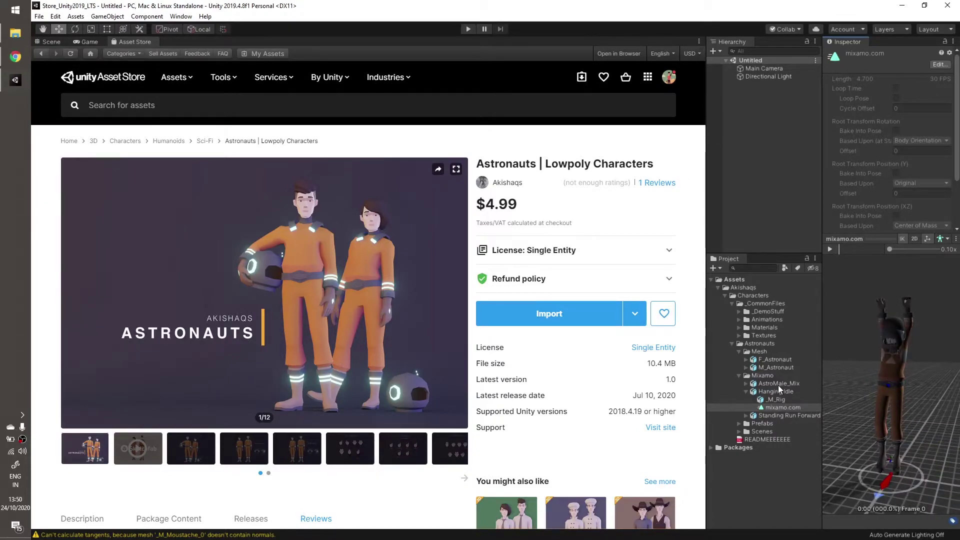
left_click_drag(779, 384, 748, 127)
Reselect the Hanging Idle clip, enlarge its Inspector preview and examine the astronaut's hanging pose from several angles
left_click(773, 408)
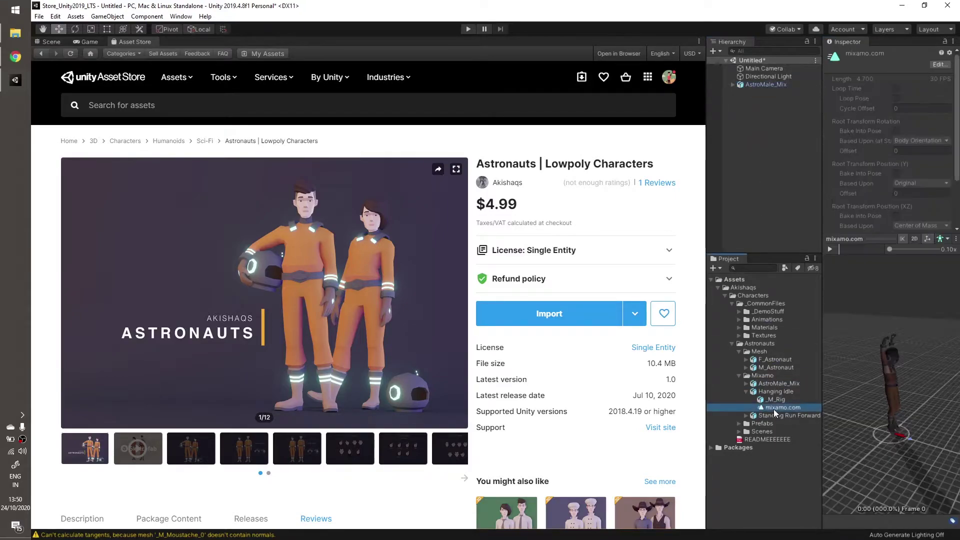
left_click_drag(887, 383, 779, 320)
left_click_drag(820, 201, 467, 200)
left_click_drag(592, 231, 592, 106)
left_click_drag(644, 243, 767, 352)
left_click_drag(768, 311, 743, 324)
left_click_drag(660, 344, 733, 311)
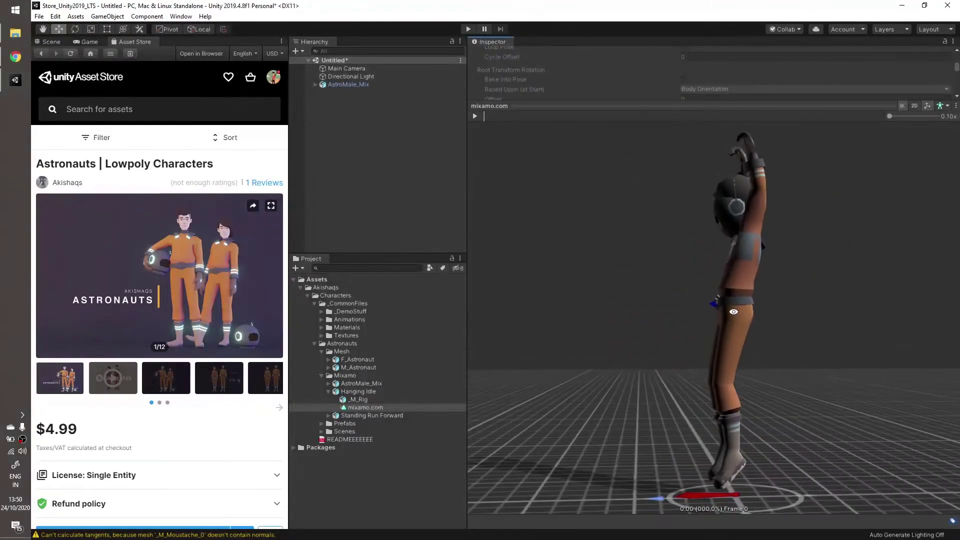
Set Standing Run Forward's rig animation type to Humanoid with the avatar created from this model, and apply it
left_click(334, 392)
left_click(328, 391)
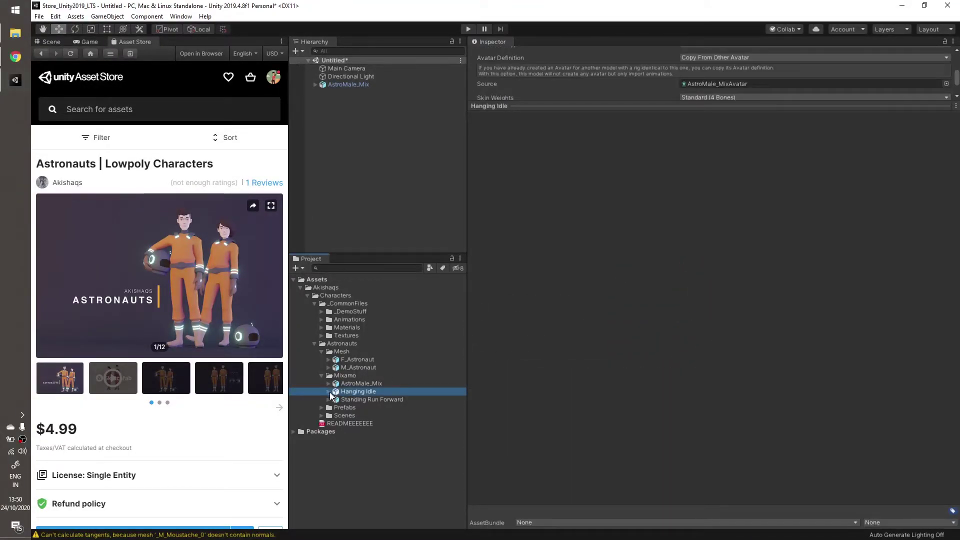
left_click(344, 400)
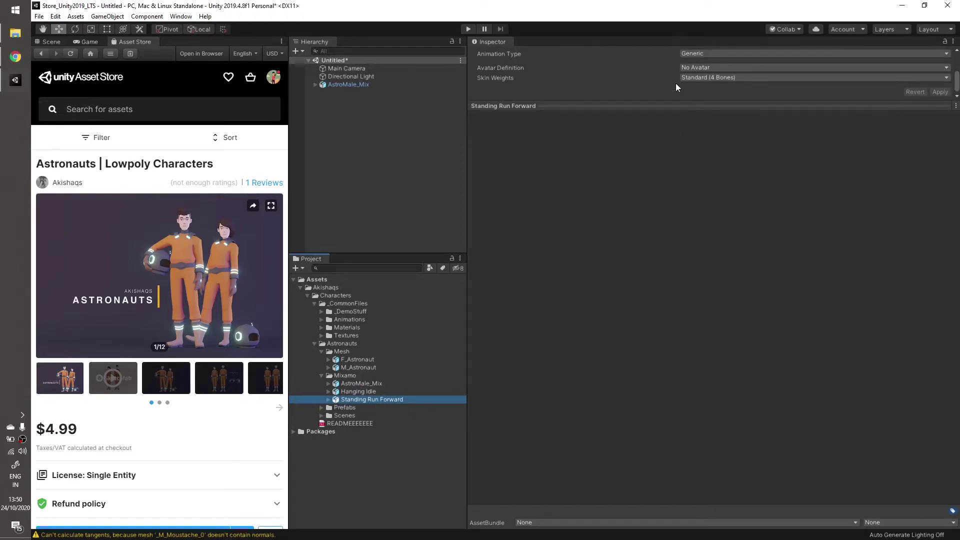
left_click(670, 108)
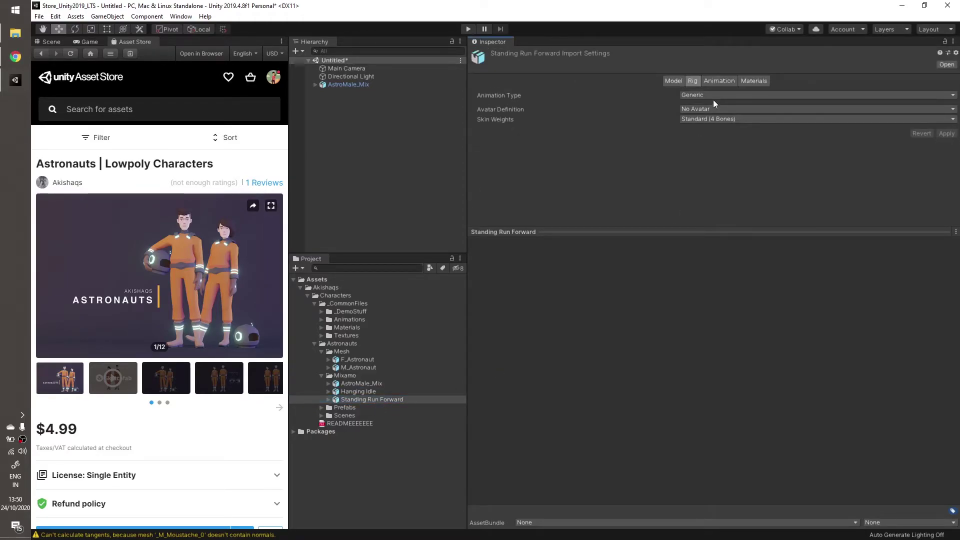
left_click(713, 97)
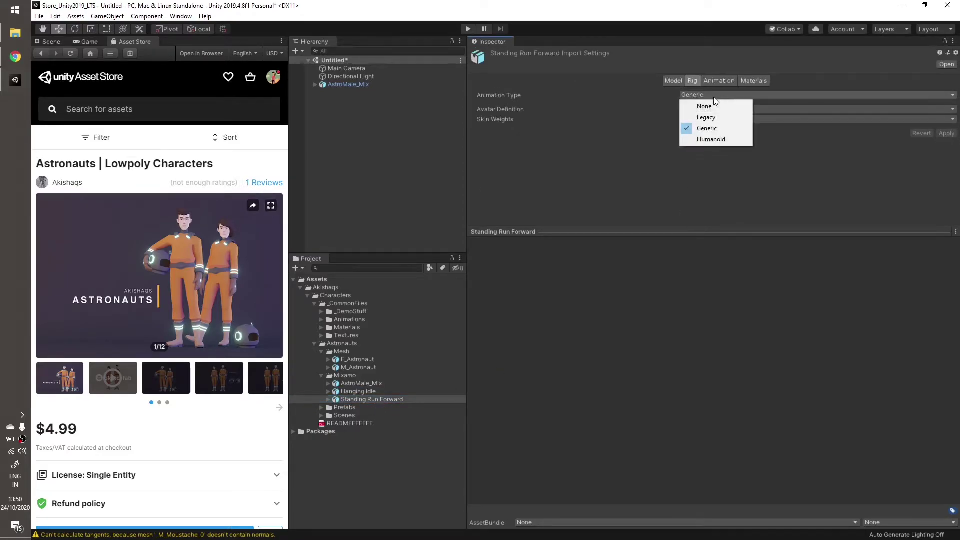
left_click(710, 140)
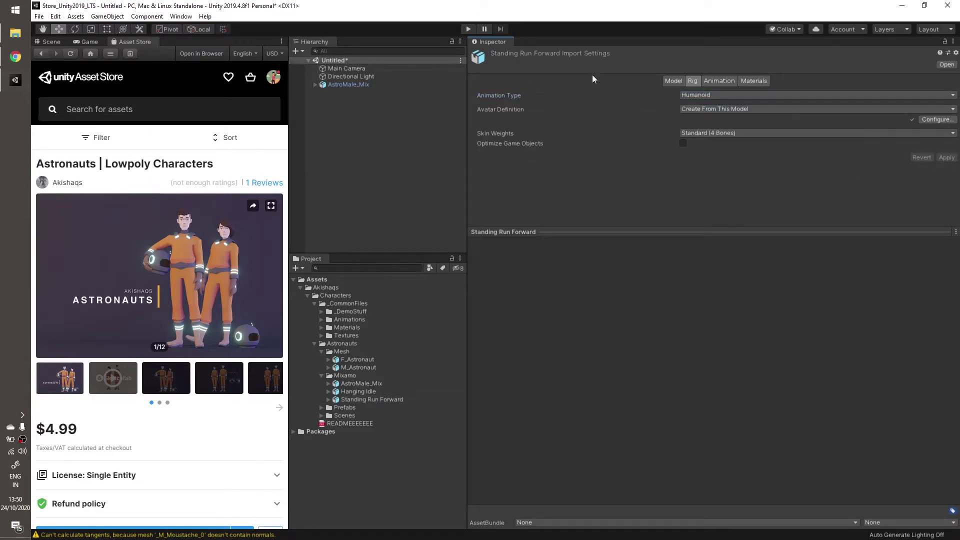
Play the Standing Run Forward clip in the import preview and examine the legs and feet up close and from behind
left_click(717, 81)
left_click_drag(754, 360, 817, 316)
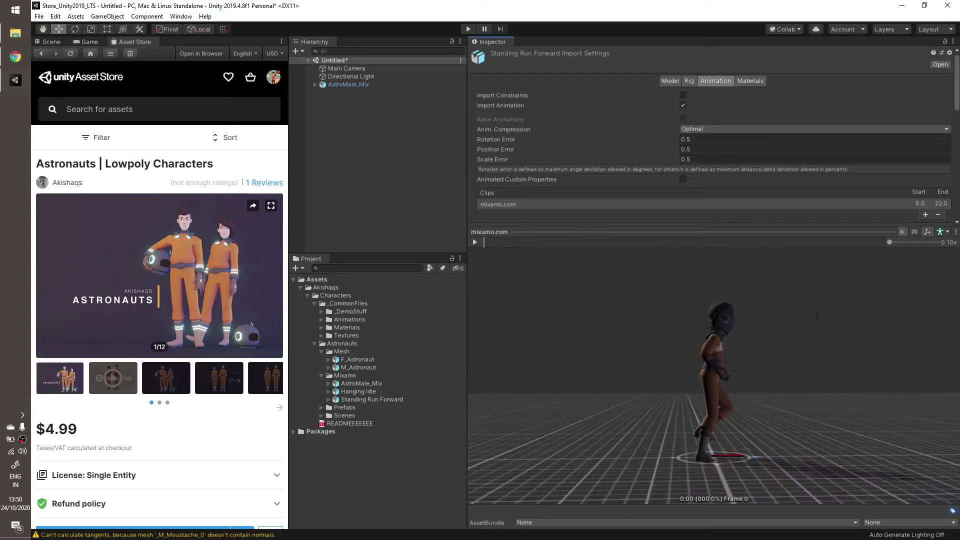
left_click(474, 243)
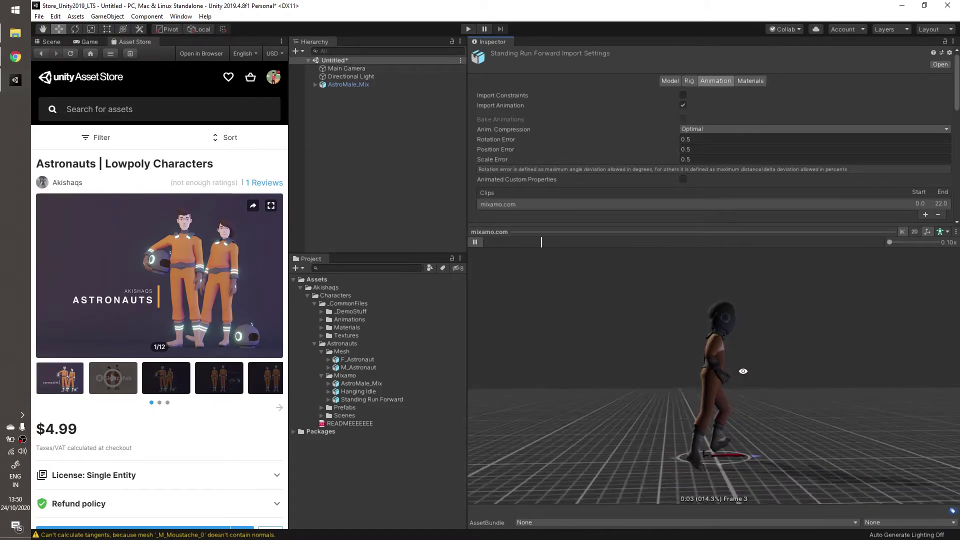
scroll(725, 444, "up", 3)
left_click_drag(725, 444, 679, 409)
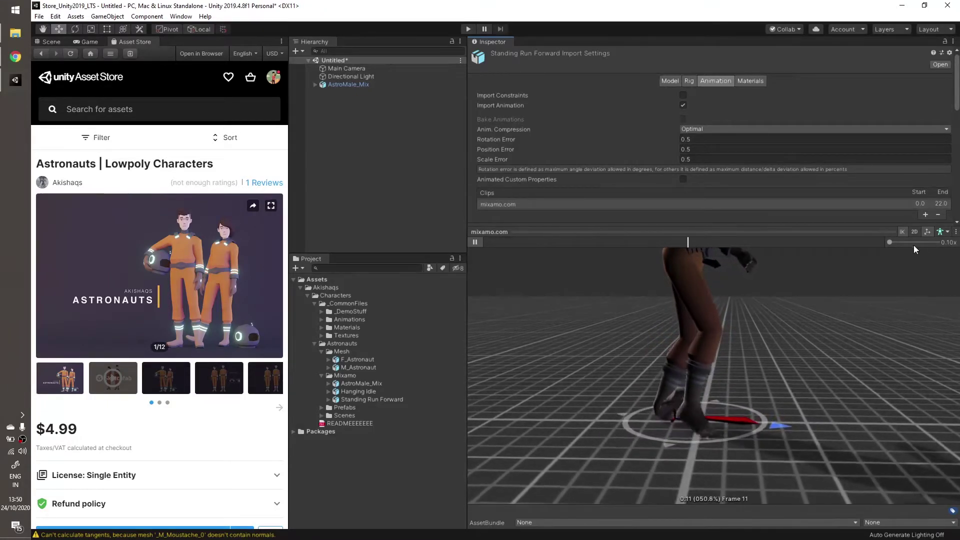
scroll(643, 353, "down", 3)
left_click_drag(643, 353, 841, 355)
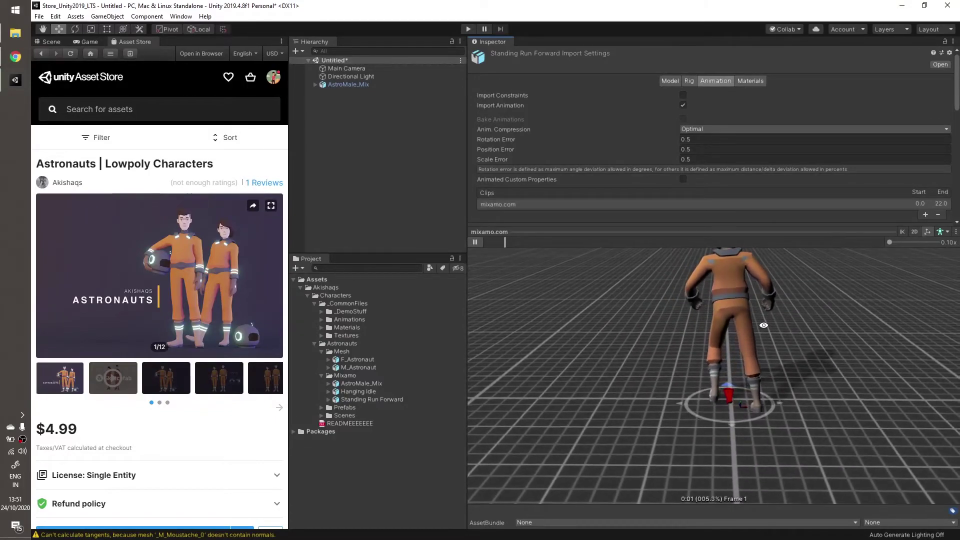
left_click_drag(760, 313, 755, 299)
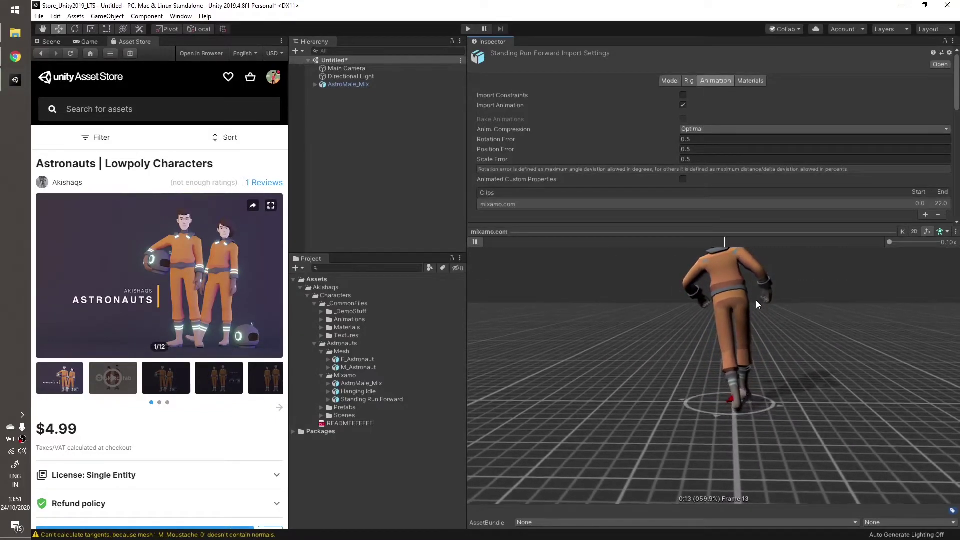
left_click_drag(756, 300, 857, 261)
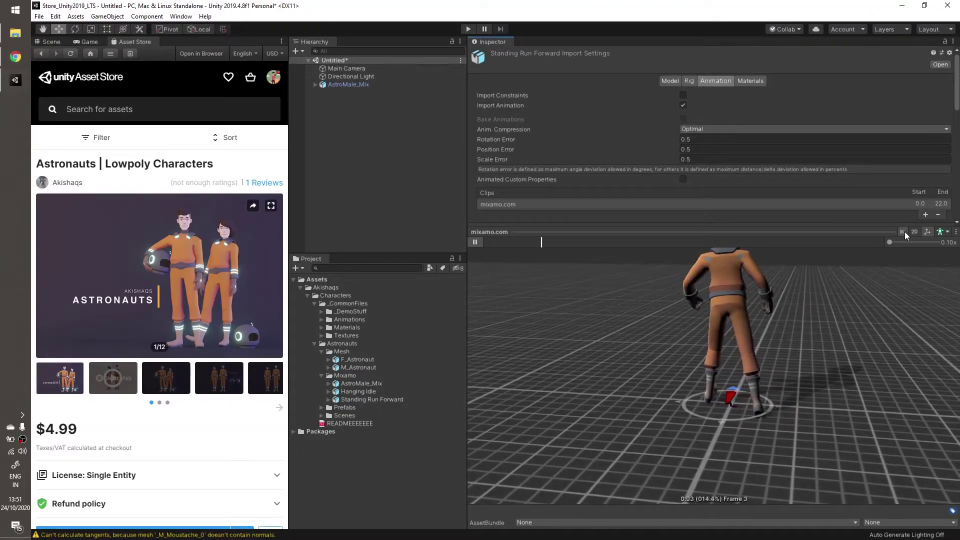
left_click_drag(856, 260, 749, 340)
Change Standing Run Forward's avatar definition to Copy From Other Avatar with AstroMale_MixAvatar as the source, and apply it
left_click(689, 80)
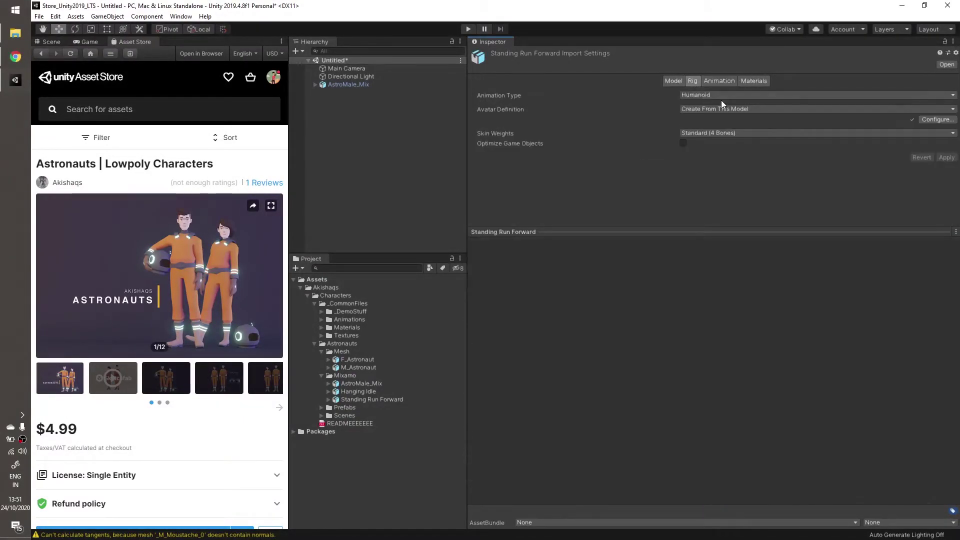
left_click(748, 108)
left_click(748, 108)
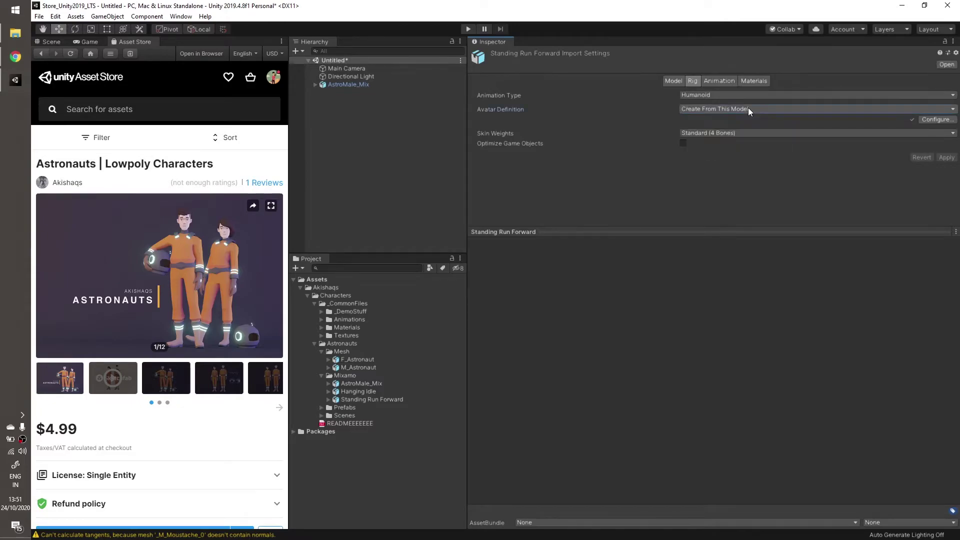
left_click(728, 109)
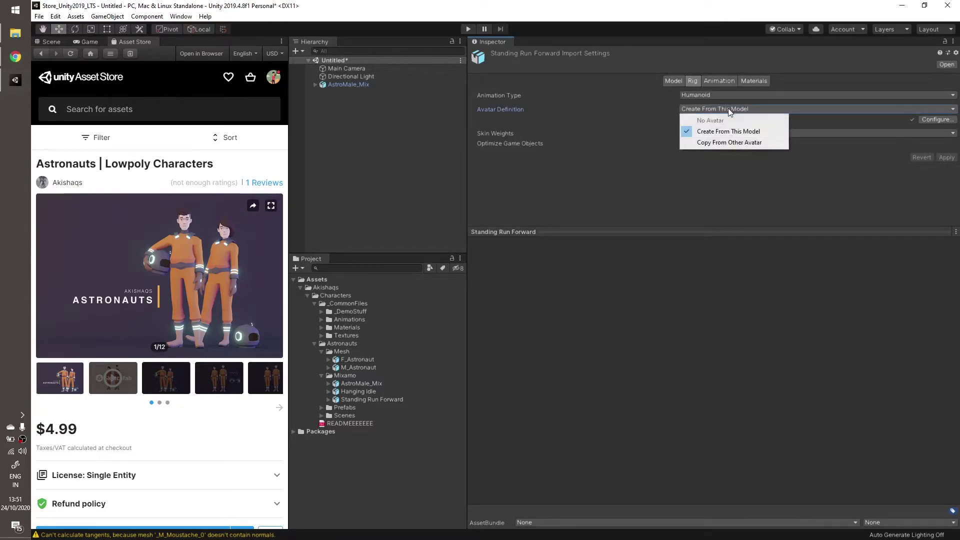
left_click(730, 142)
left_click(952, 135)
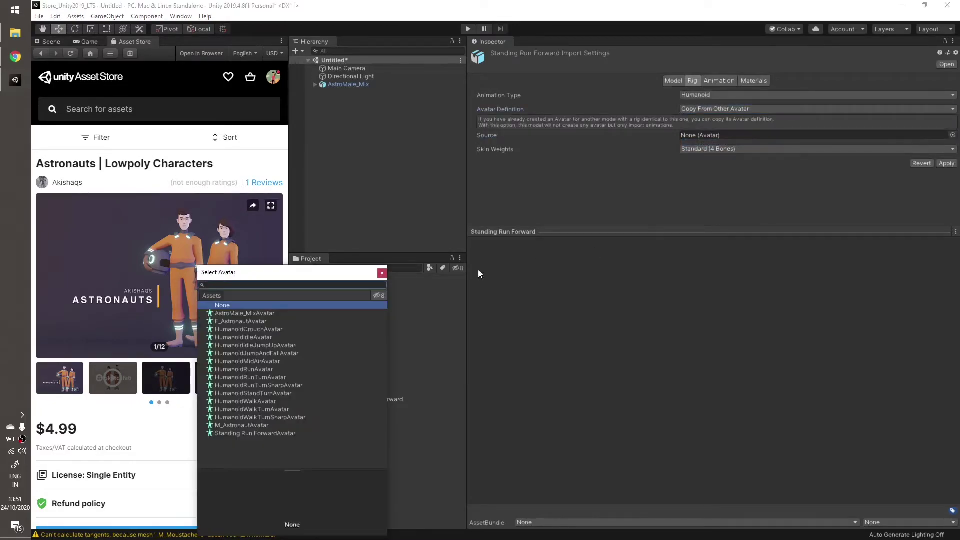
left_click(262, 314)
double_click(262, 313)
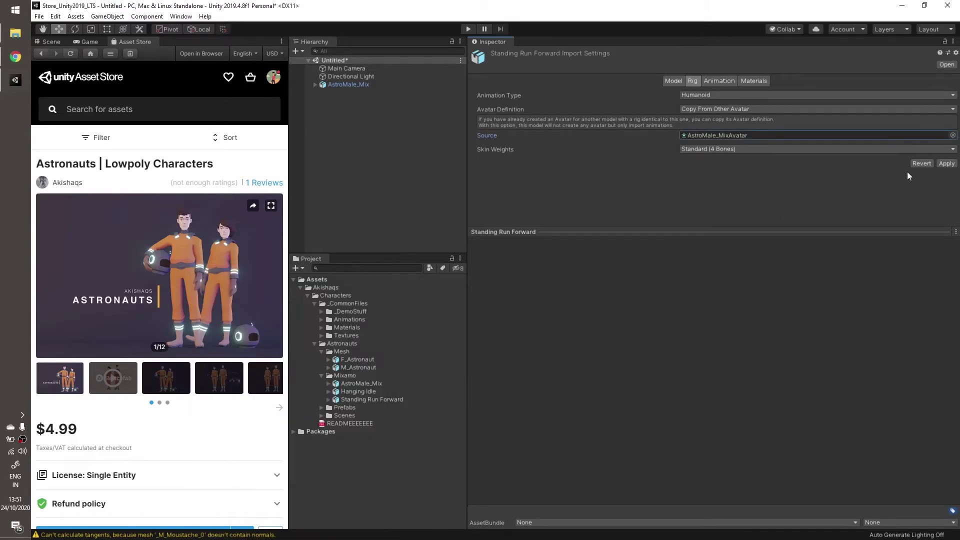
left_click(946, 164)
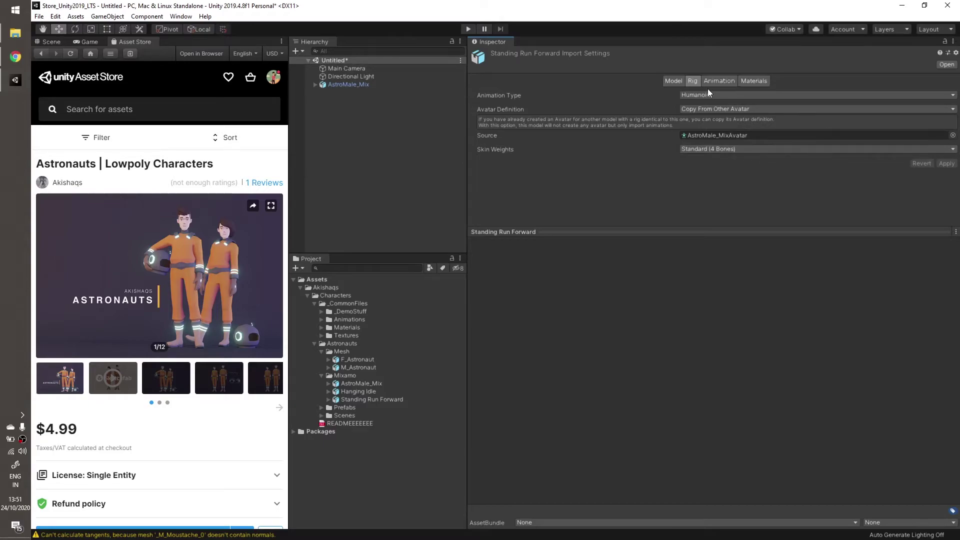
Replay the Standing Run Forward clip with the copied avatar and inspect the running motion from another angle
left_click(360, 393)
left_click(378, 398)
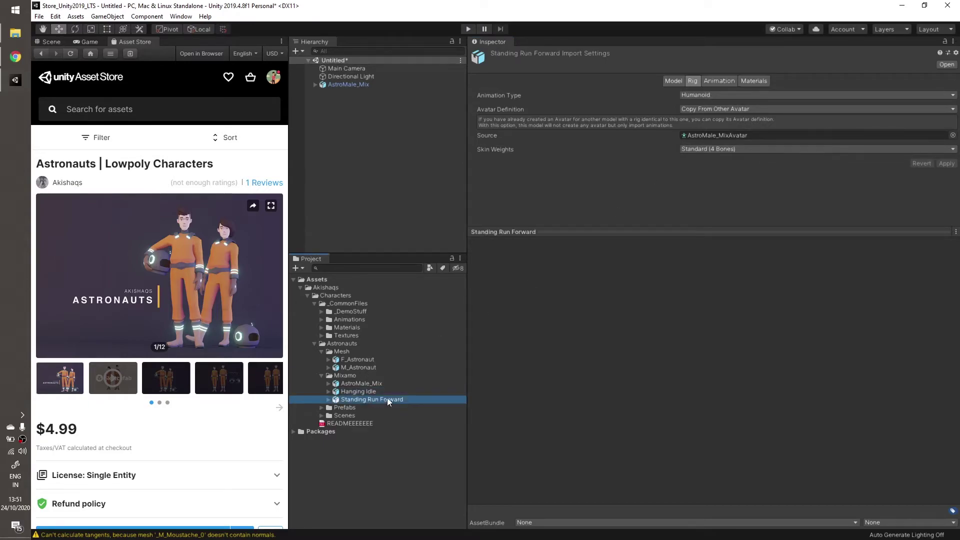
left_click(719, 80)
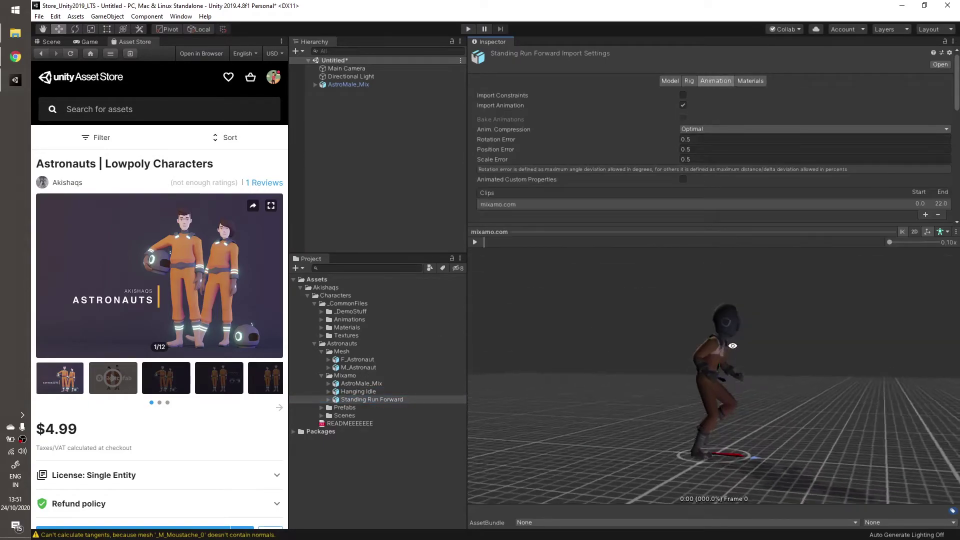
left_click(475, 243)
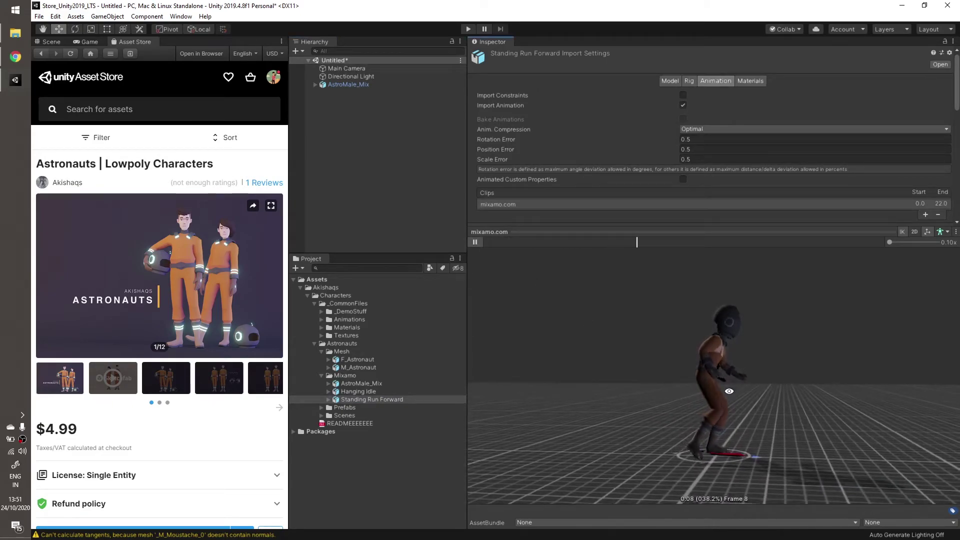
left_click_drag(729, 383, 667, 416)
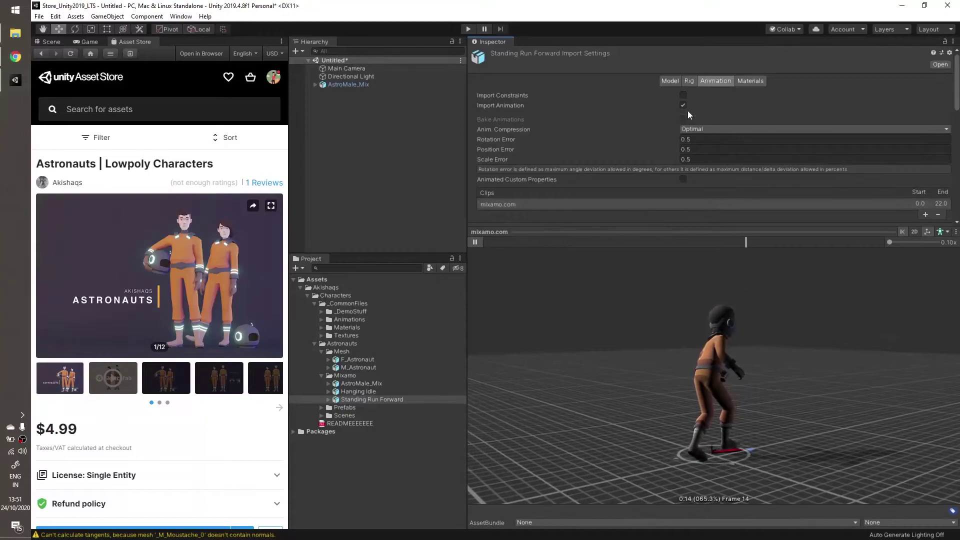
Review Standing Run Forward's rig settings and reimport the asset
left_click(690, 80)
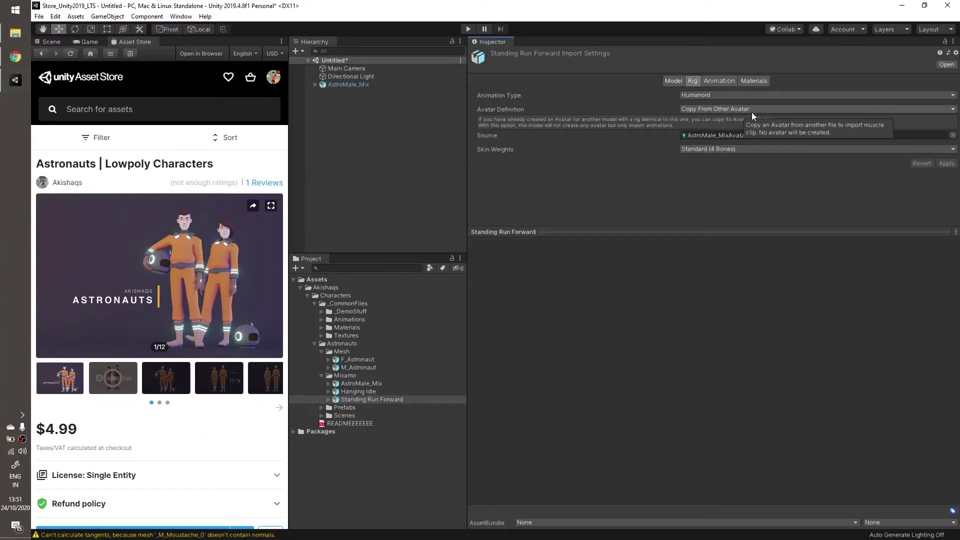
right_click(377, 399)
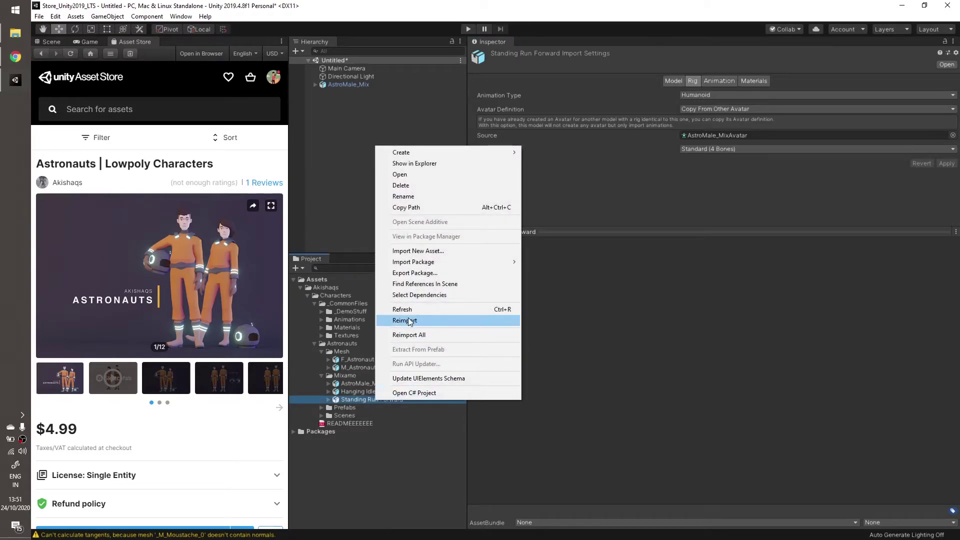
right_click(351, 404)
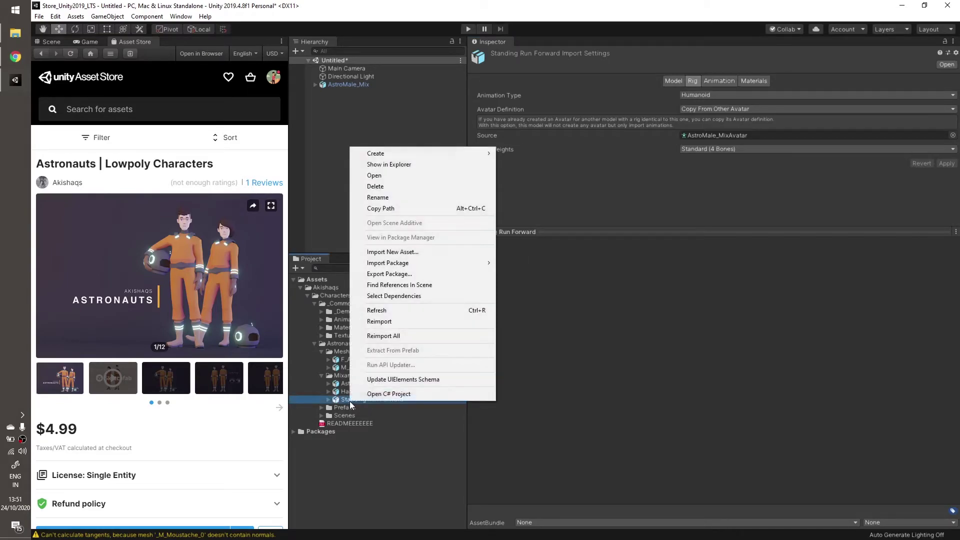
left_click(395, 320)
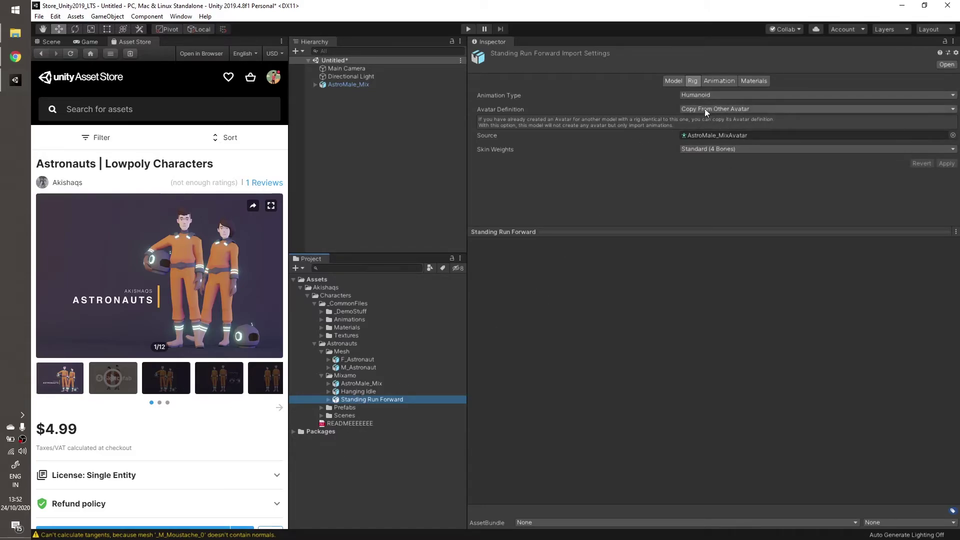
Check AstroMale_Mix's rig settings against Standing Run Forward's and reimport Standing Run Forward
left_click(369, 383)
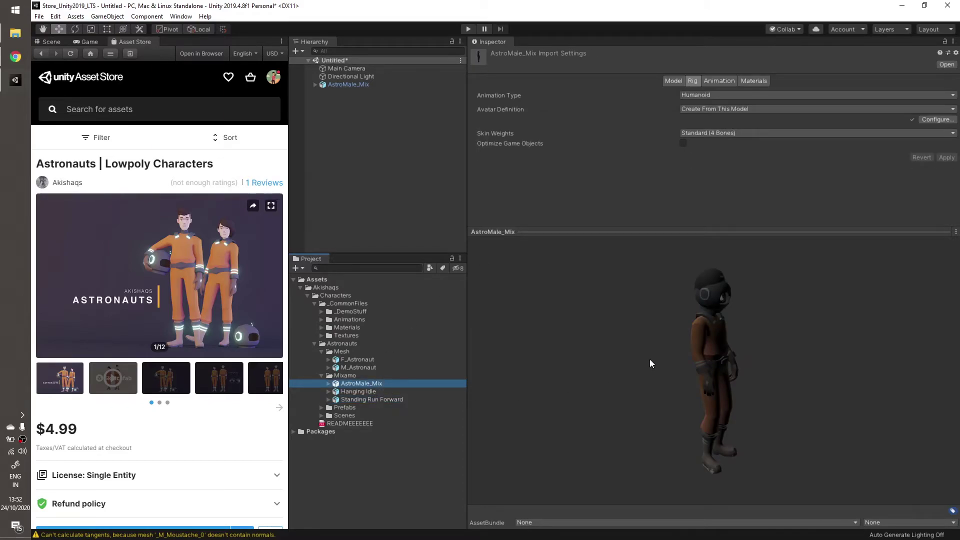
left_click(366, 400)
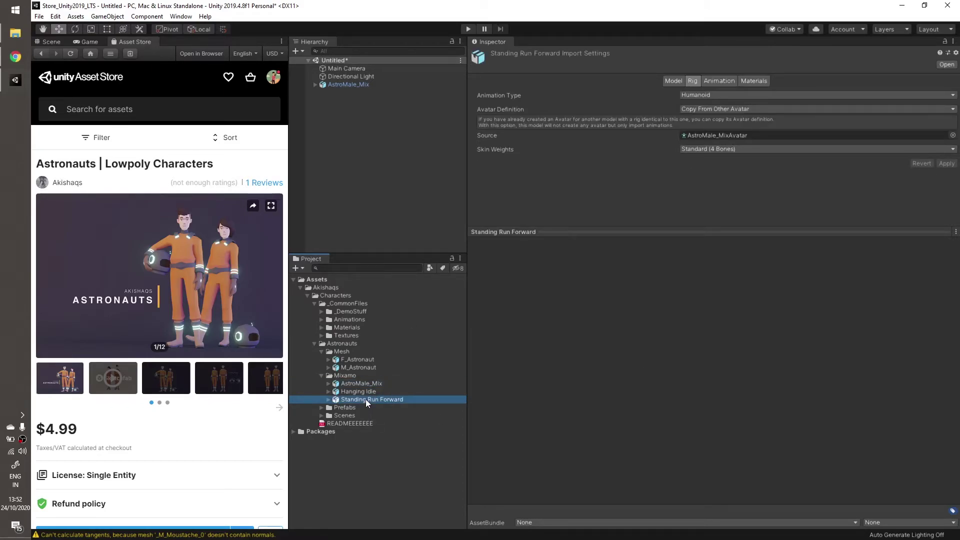
right_click(365, 399)
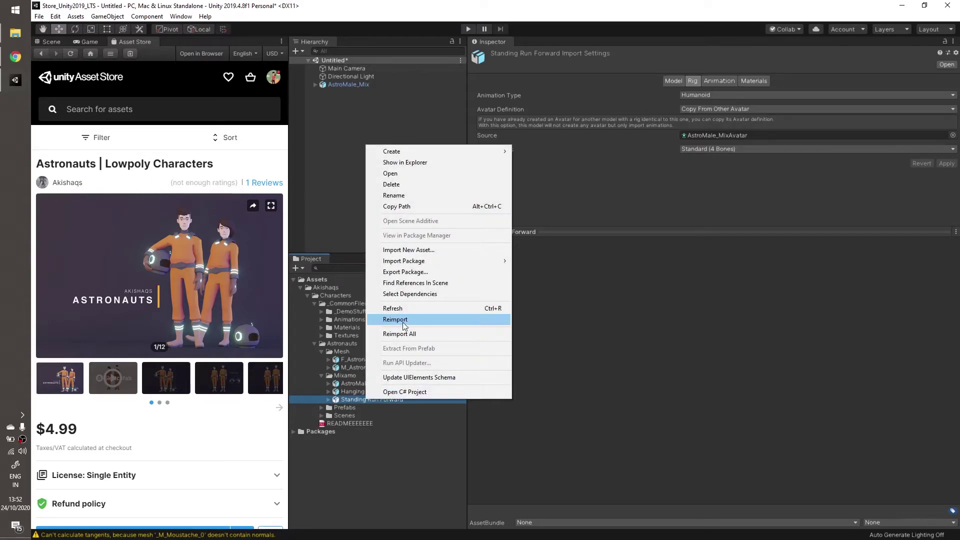
left_click(405, 324)
Play the reimported Standing Run Forward clip in the import preview and examine the run from behind and at ground level
left_click(715, 82)
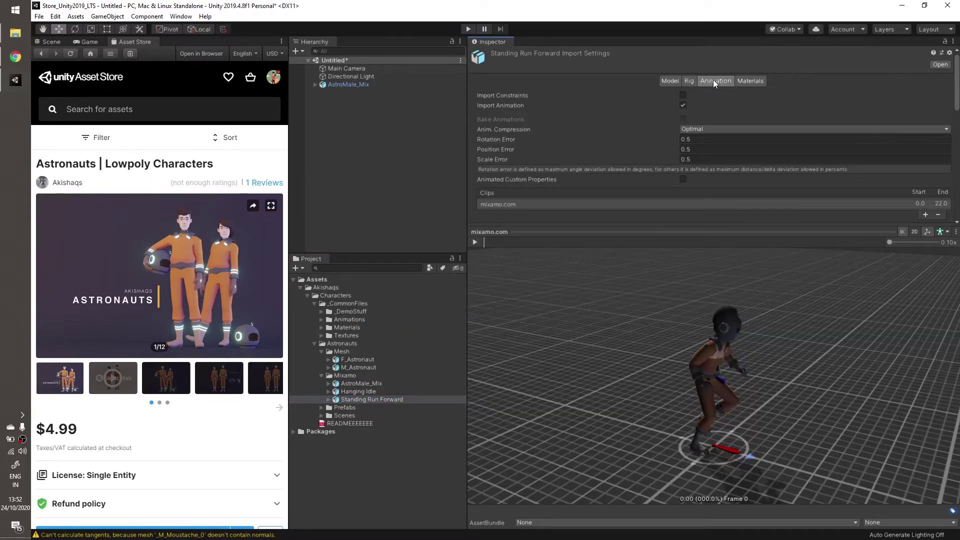
left_click_drag(684, 385, 720, 312)
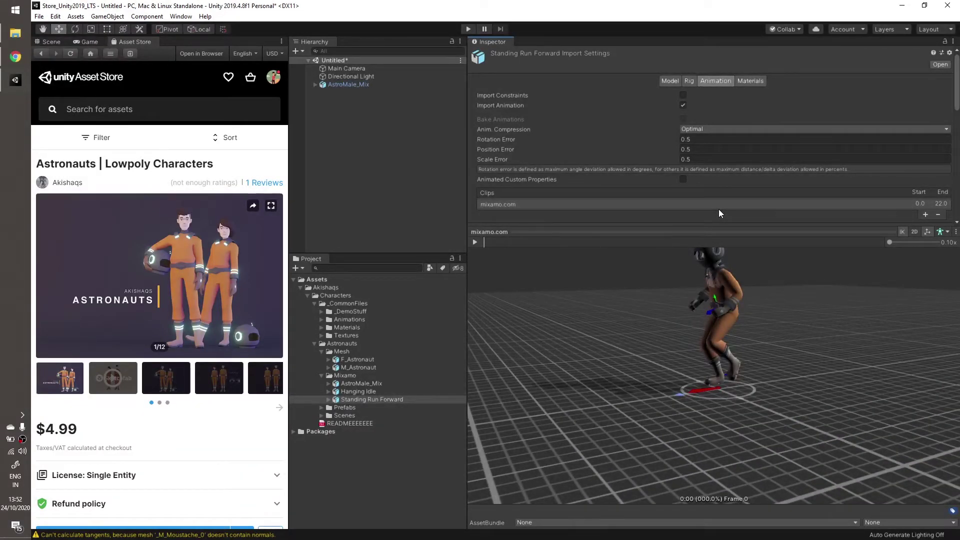
left_click_drag(704, 280, 791, 339)
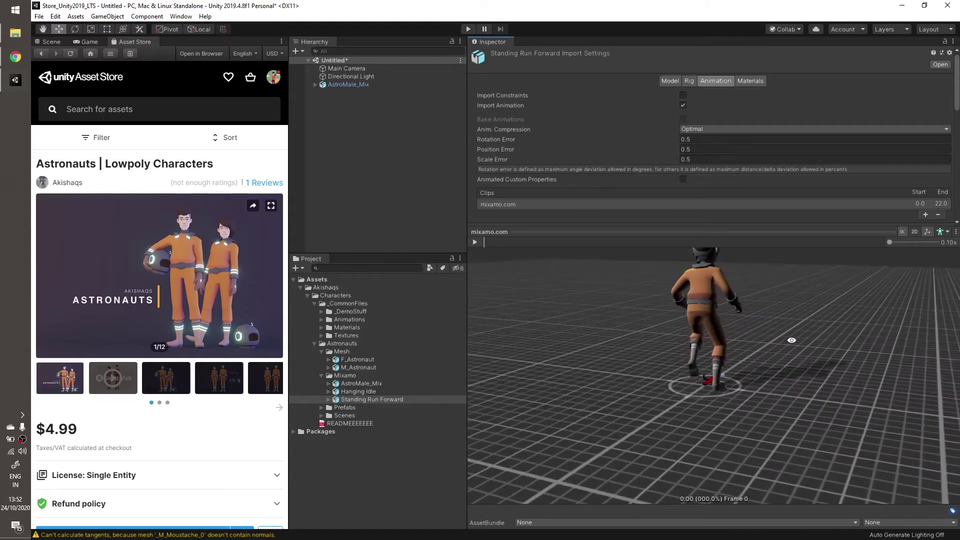
left_click(475, 241)
left_click_drag(563, 336, 655, 317)
left_click_drag(651, 390, 704, 417)
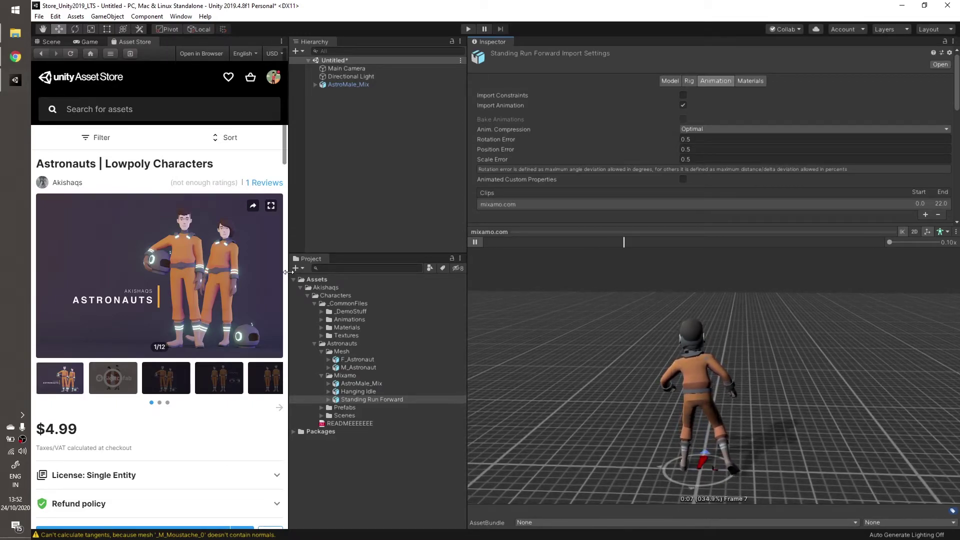
Widen the Asset Store view and reread the review about the male character's Mixamo import
left_click_drag(288, 265, 567, 265)
scroll(355, 225, "down", 5)
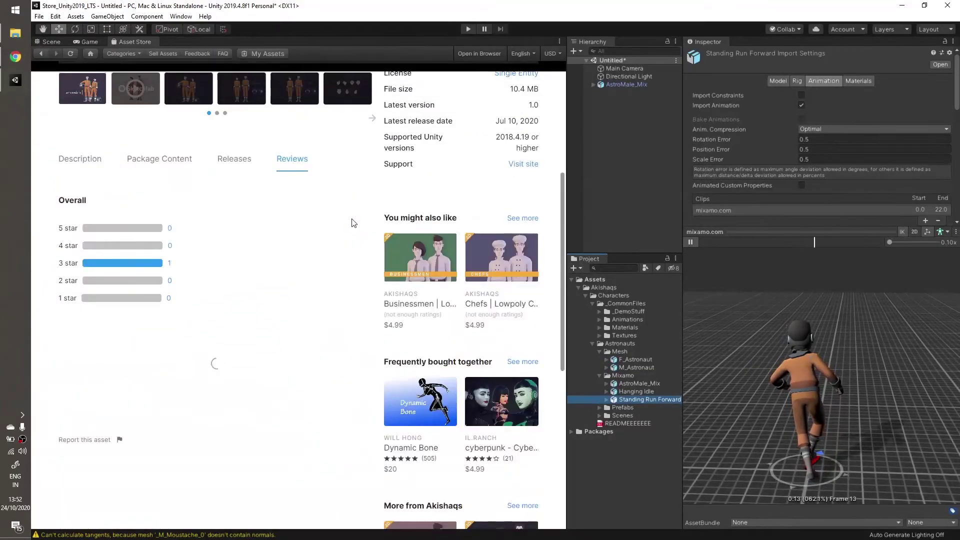
scroll(200, 229, "down", 3)
scroll(209, 234, "up", 4)
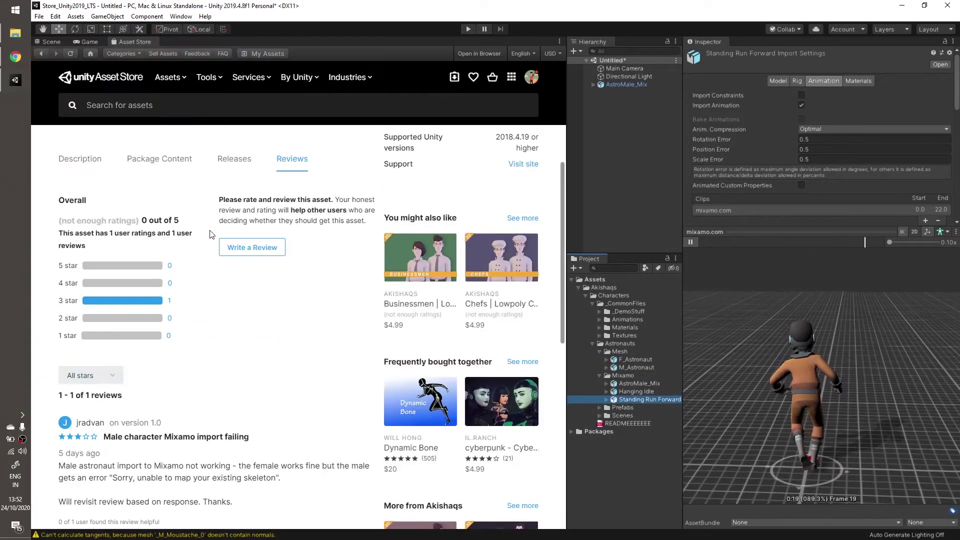
scroll(278, 326, "up", 4)
scroll(76, 358, "down", 3)
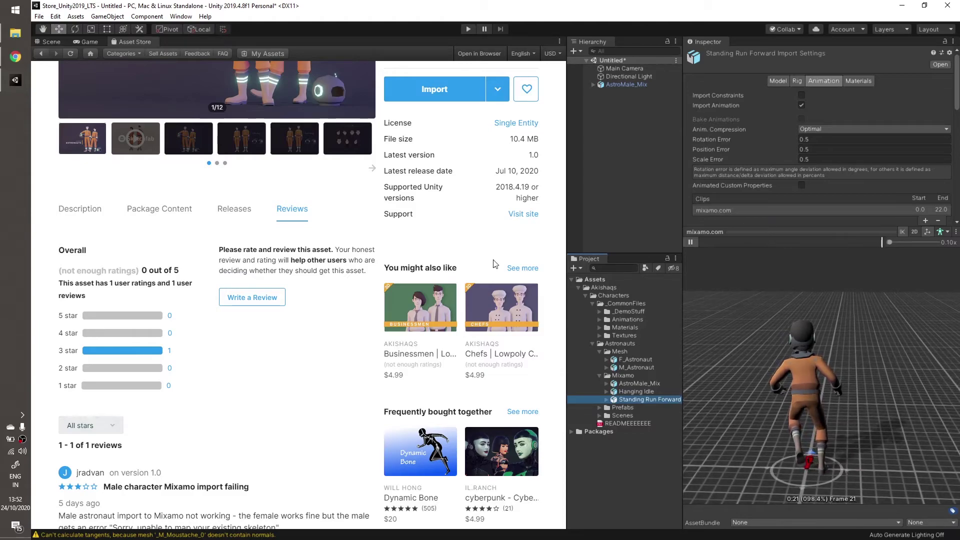
Compare the rig settings of Hanging Idle and Standing Run Forward, including the available avatar definition options
left_click(639, 391)
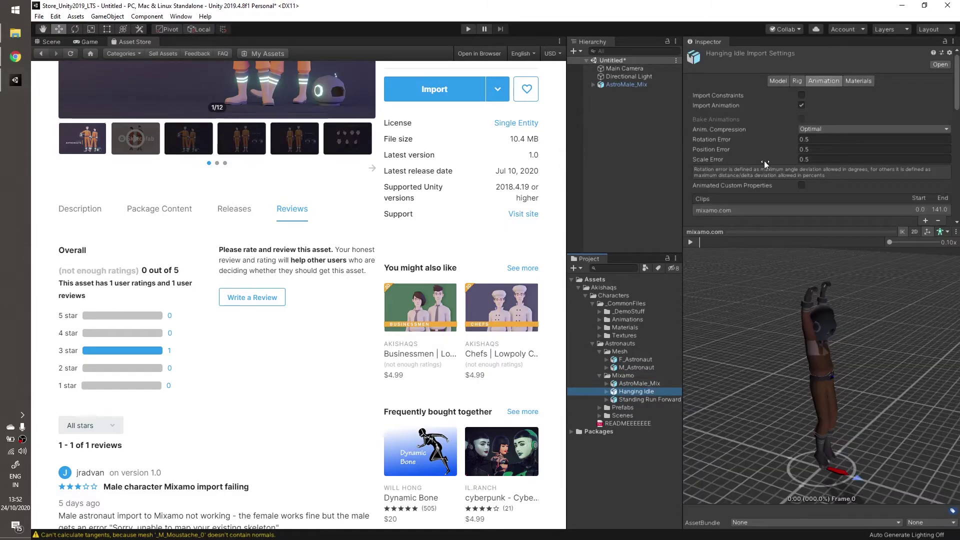
left_click(797, 81)
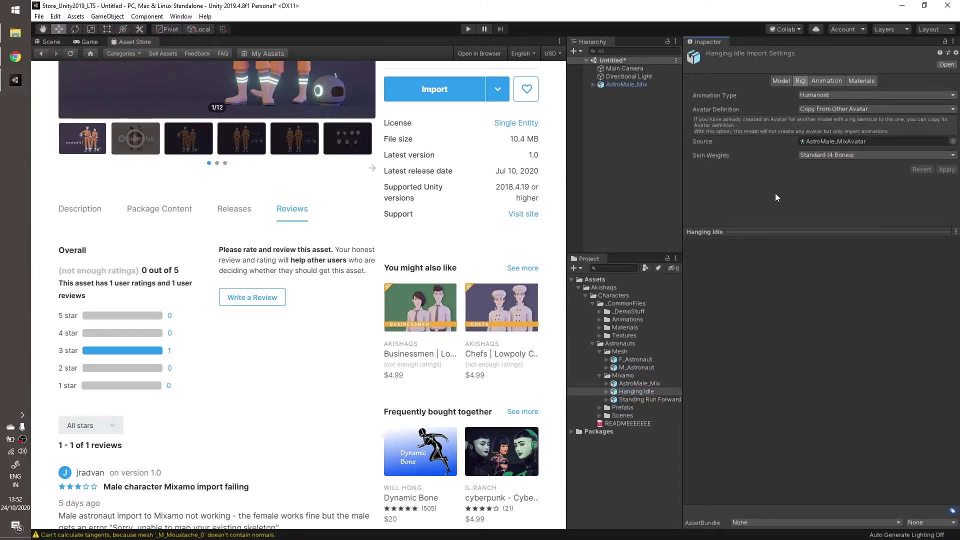
left_click(641, 398)
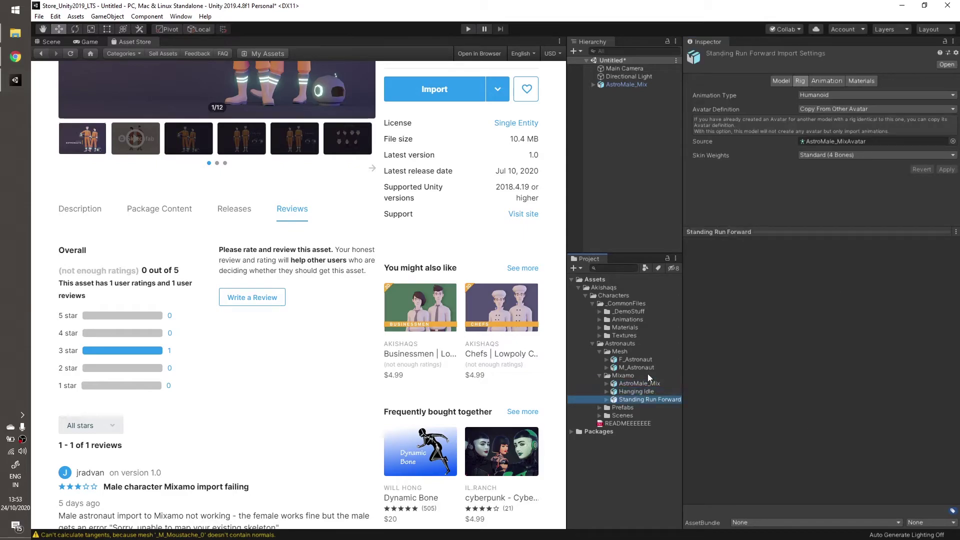
left_click(814, 109)
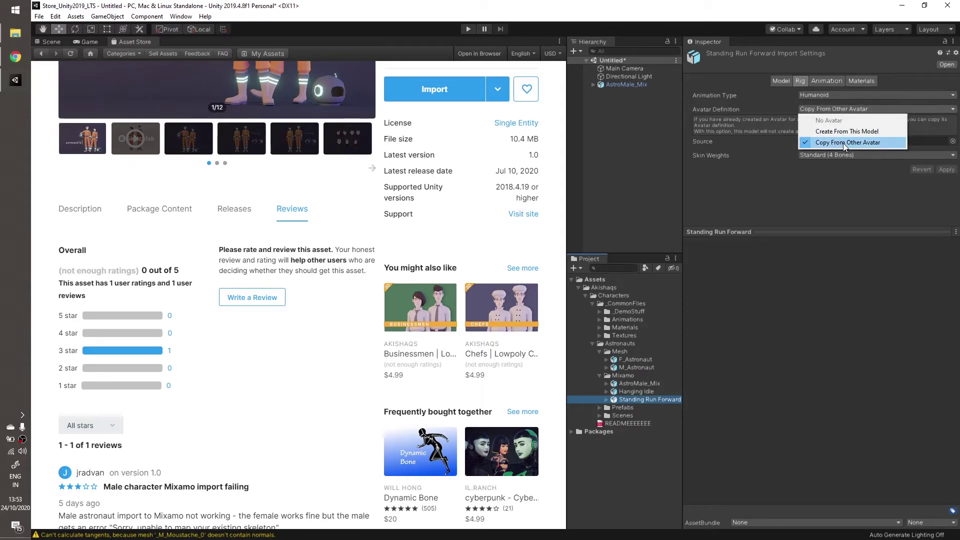
left_click(795, 214)
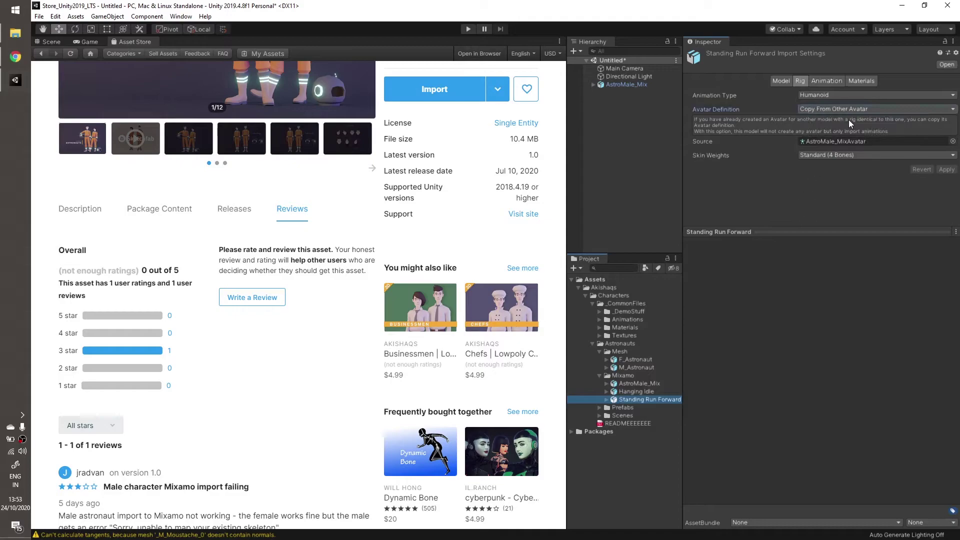
Inspect the AstroMale_Mix model from the front and compare it with the original M_Astronaut mesh
left_click(642, 382)
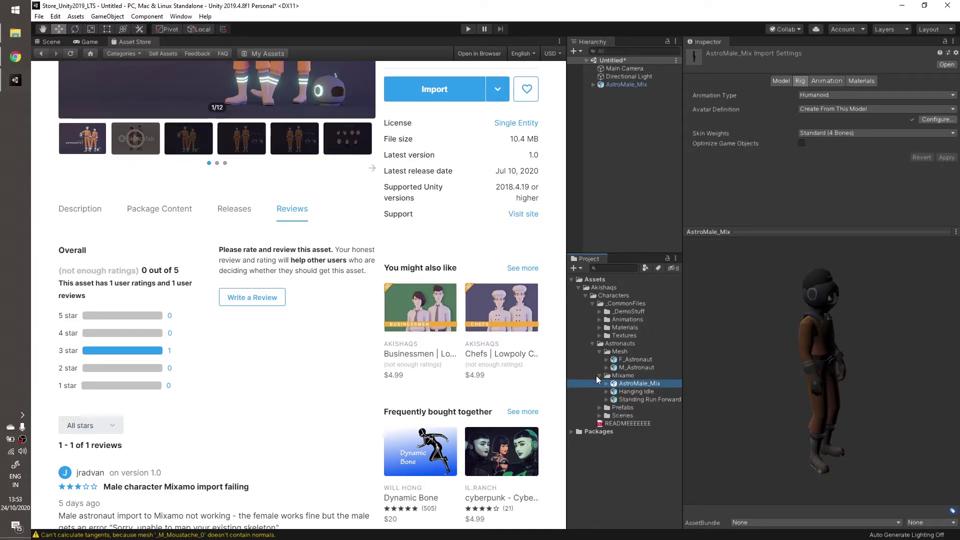
left_click_drag(852, 396, 780, 410)
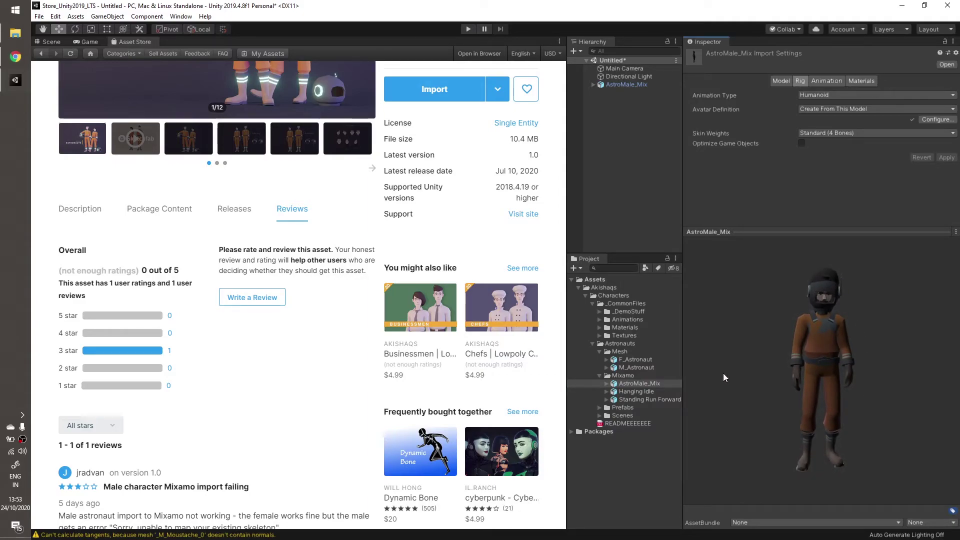
left_click(649, 362)
left_click(633, 368)
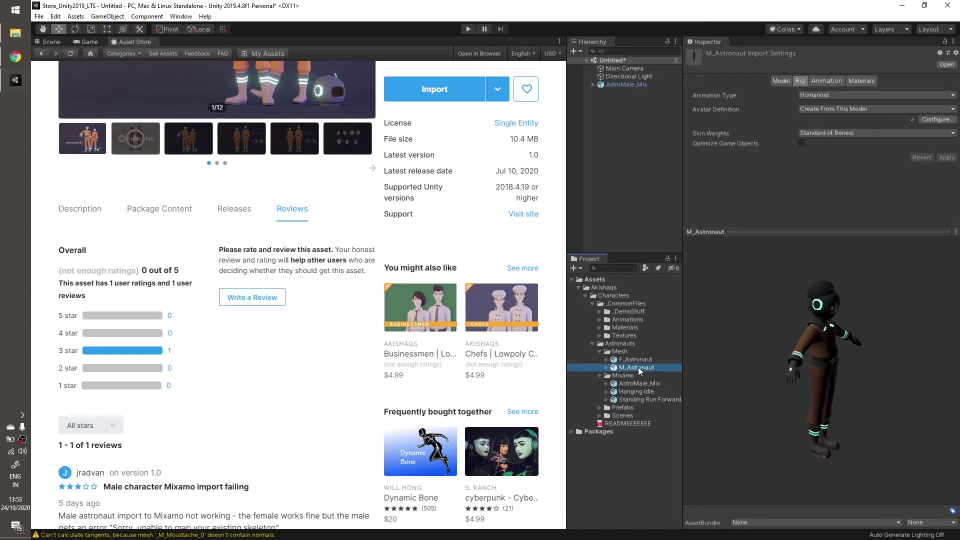
Play Standing Run Forward in the animation preview once more and view the running character from behind
left_click(661, 400)
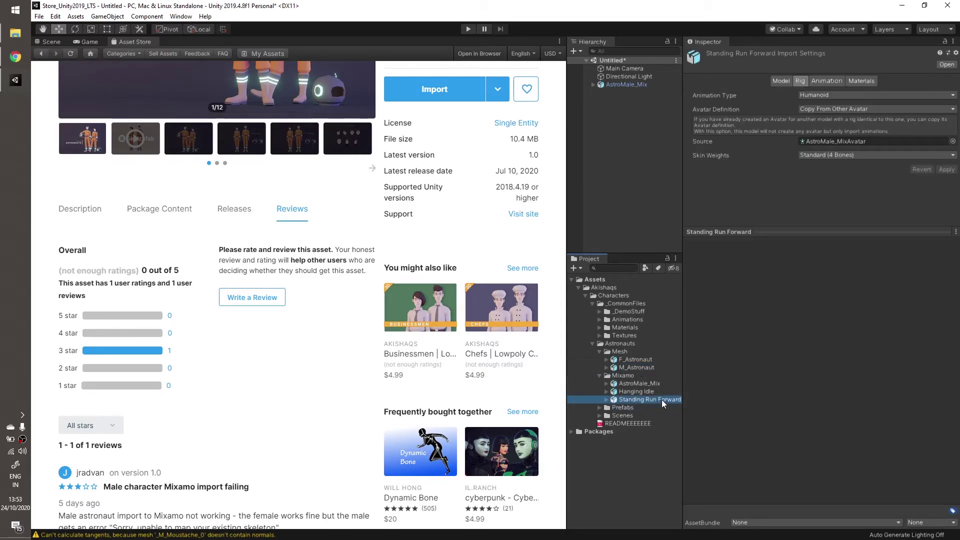
left_click(835, 80)
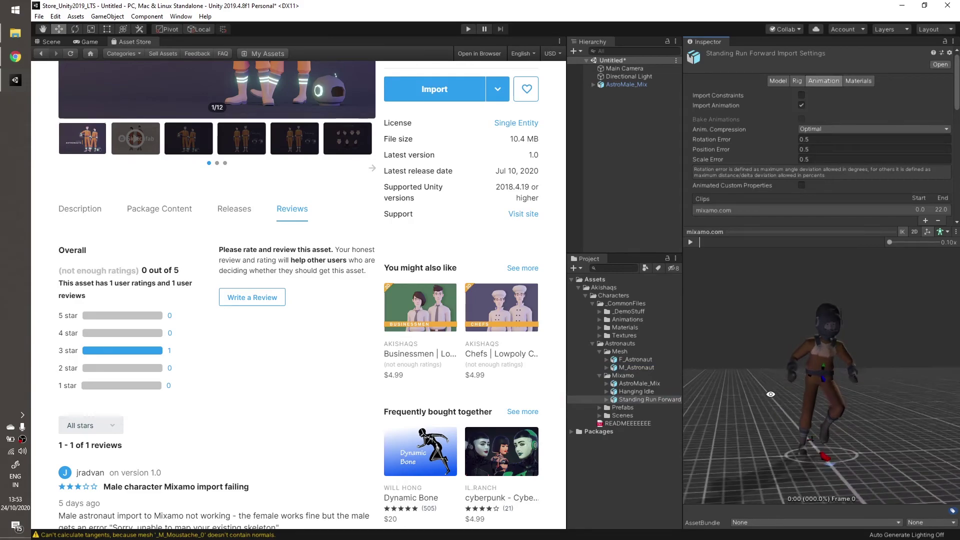
left_click_drag(784, 386, 787, 299)
left_click(690, 242)
left_click_drag(740, 380, 925, 360)
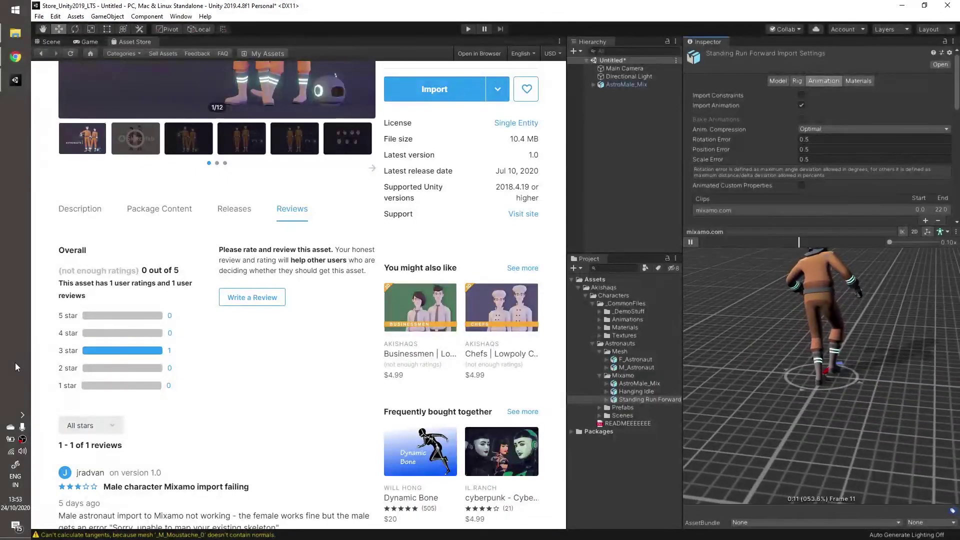
Check the animation import settings of F_Astronaut, M_Astronaut and AstroMale_Mix, and bring up AstroMale_Mix's model import settings
left_click(642, 360)
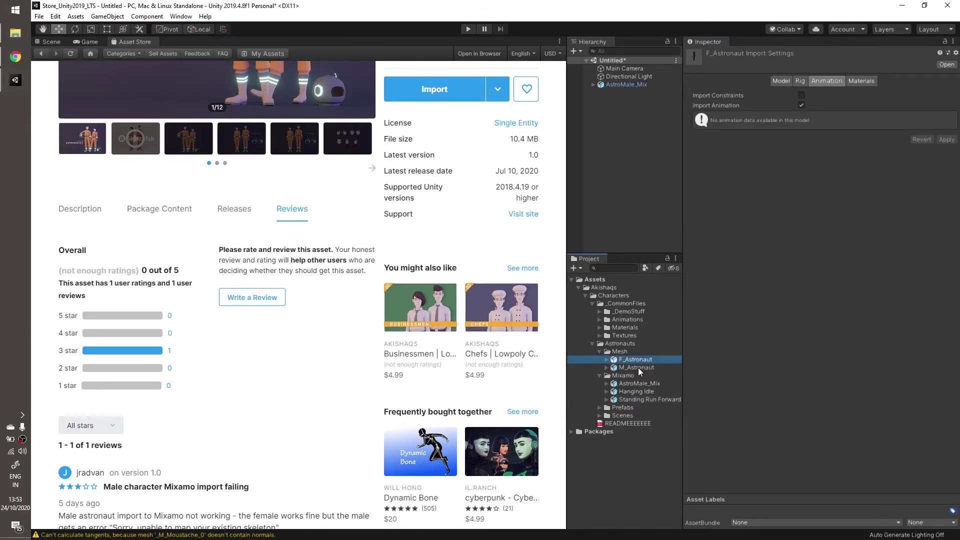
left_click(641, 366)
left_click(642, 382)
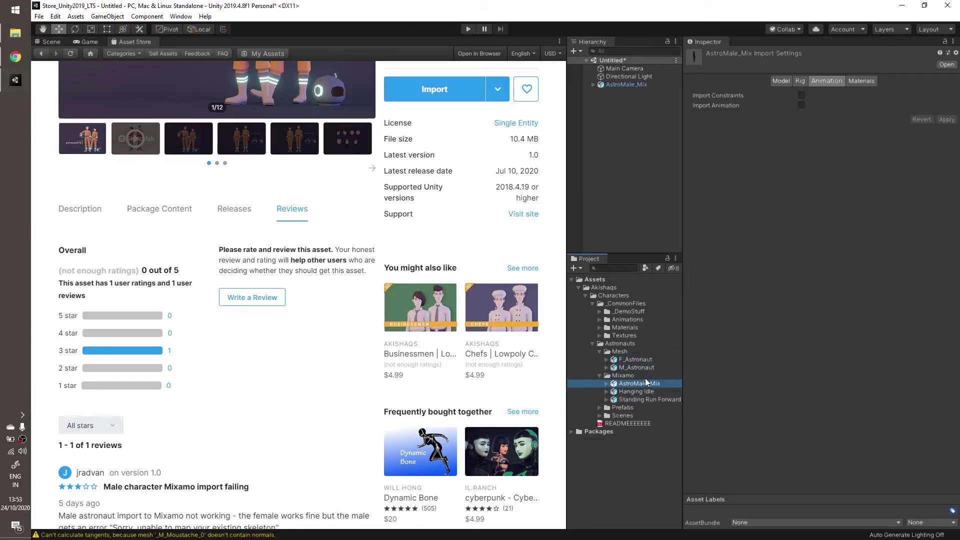
left_click(787, 81)
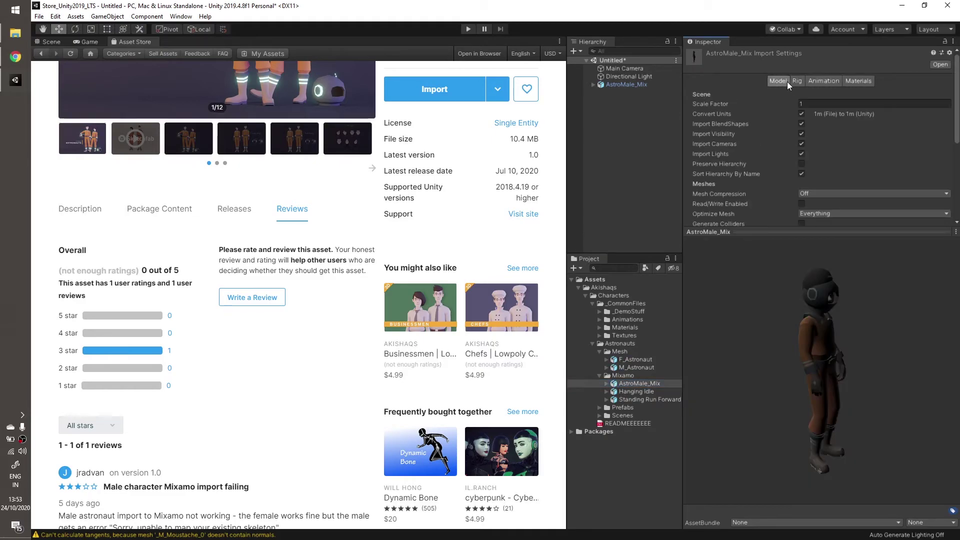
left_click(799, 80)
left_click(784, 82)
type("1")
Review M_Astronaut's model import settings and Blend Shape Normals options, and compare them with AstroMale_Mix's
left_click(633, 367)
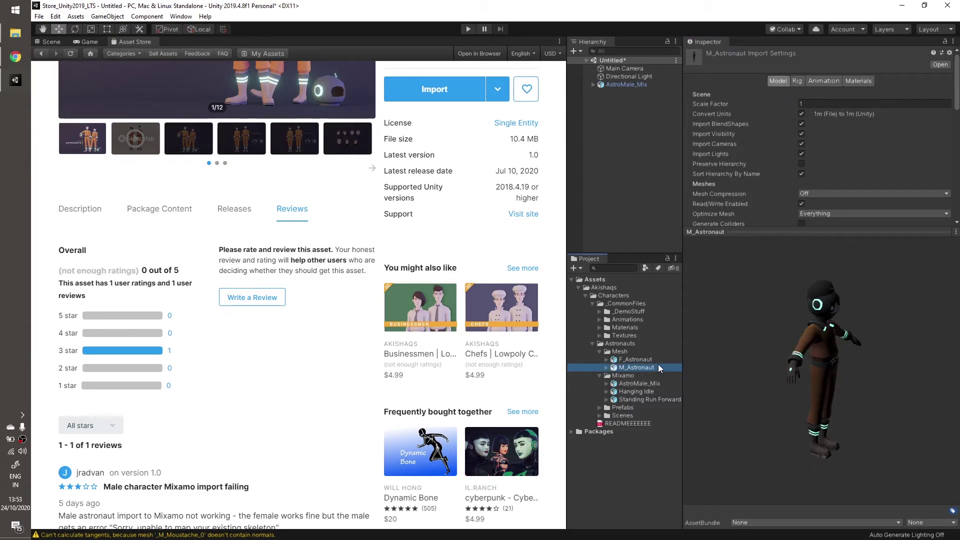
scroll(790, 150, "down", 10)
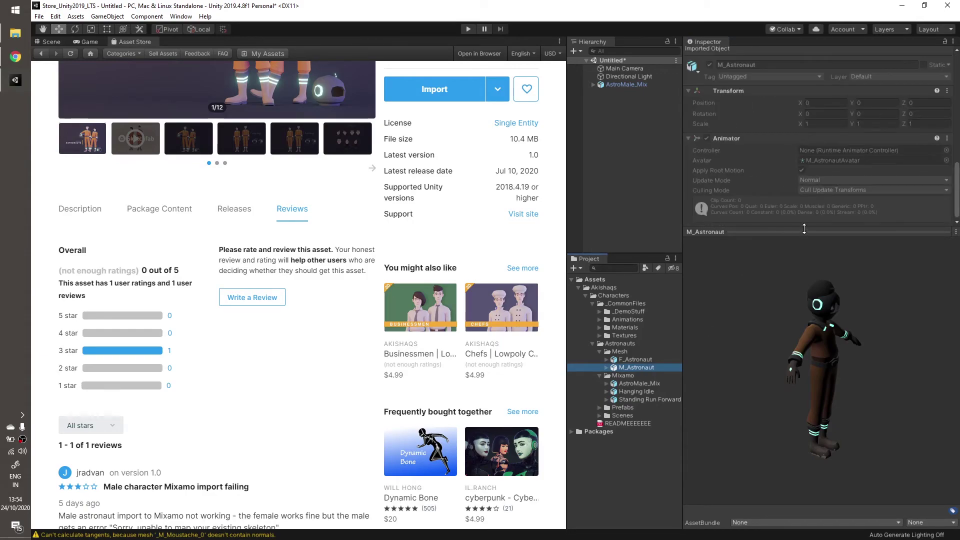
scroll(804, 229, "up", 10)
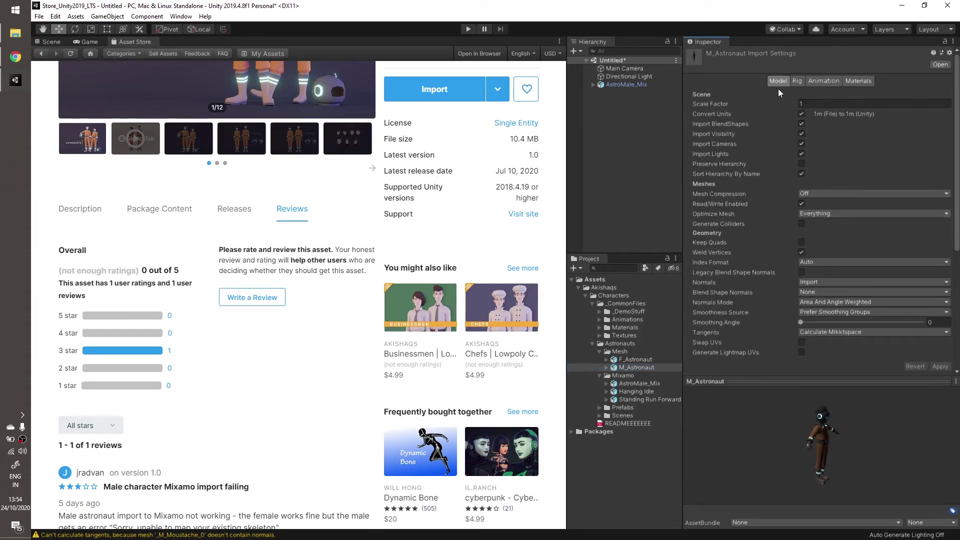
left_click(816, 293)
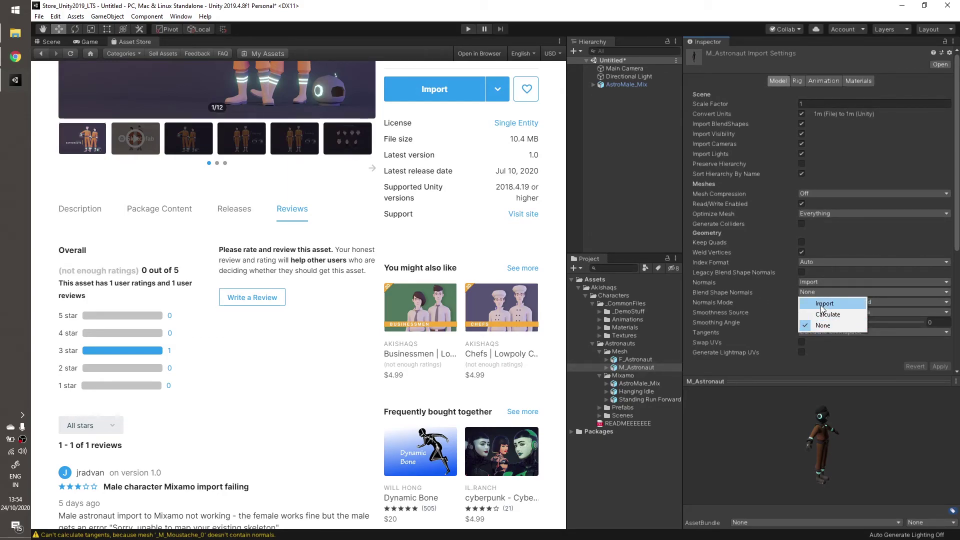
left_click(715, 286)
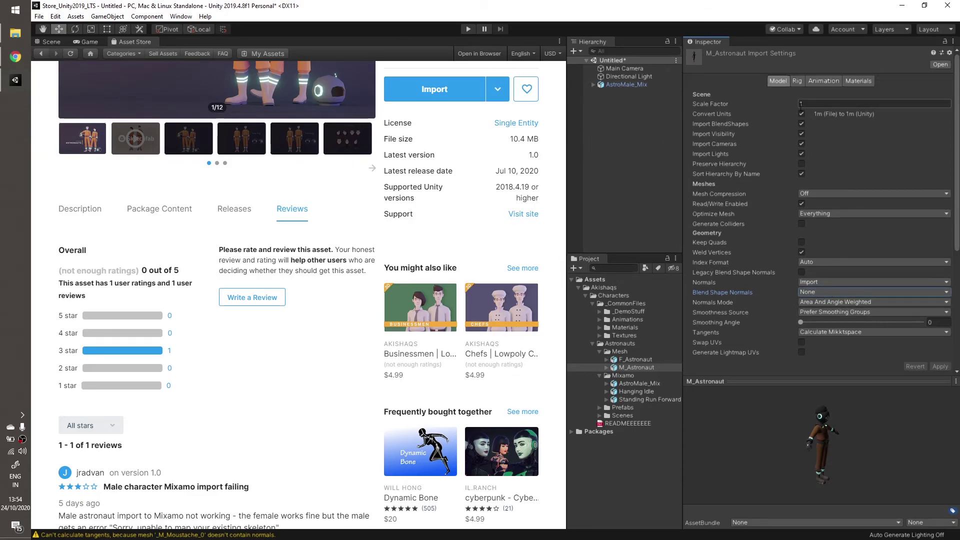
left_click(645, 384)
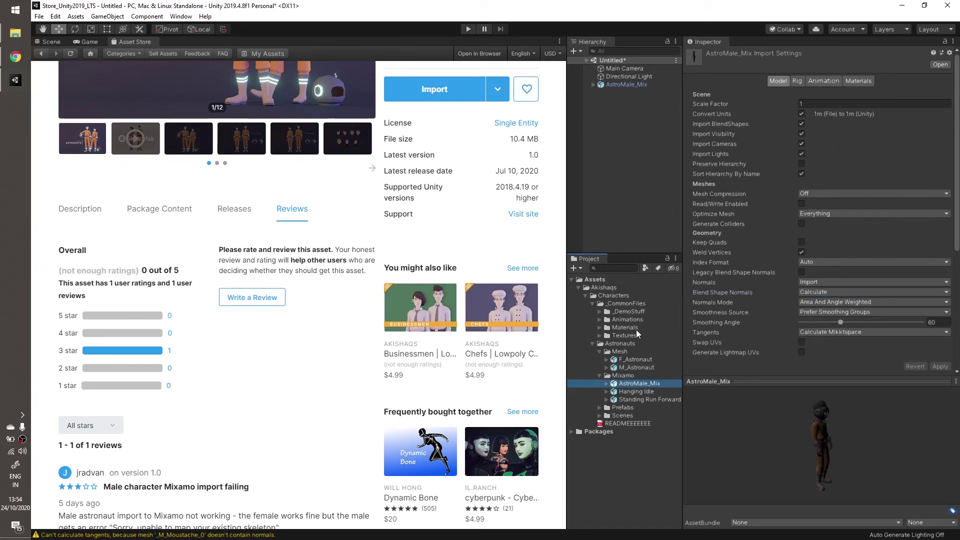
Open the Demo_M_Astronaut scene without saving the untitled scene and show the character in the Scene view
left_click(599, 416)
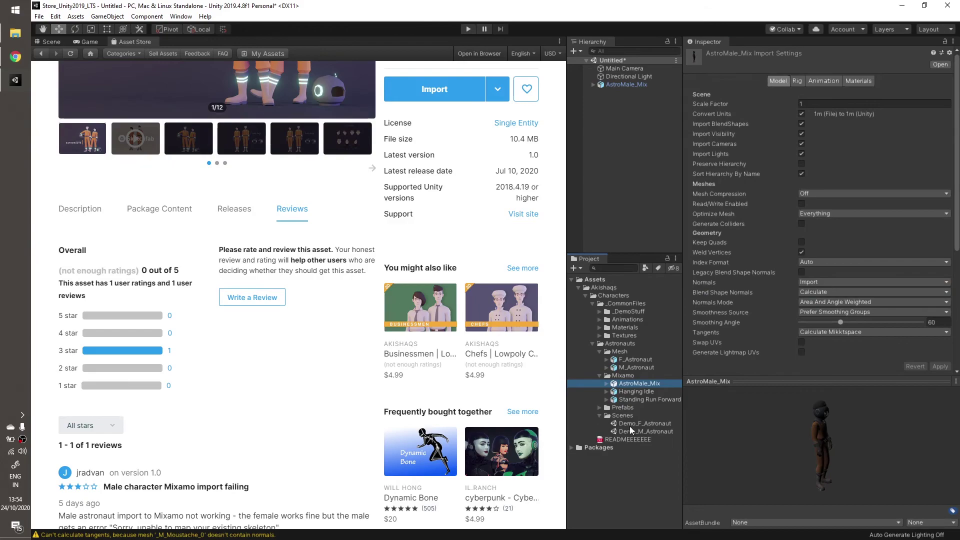
double_click(634, 432)
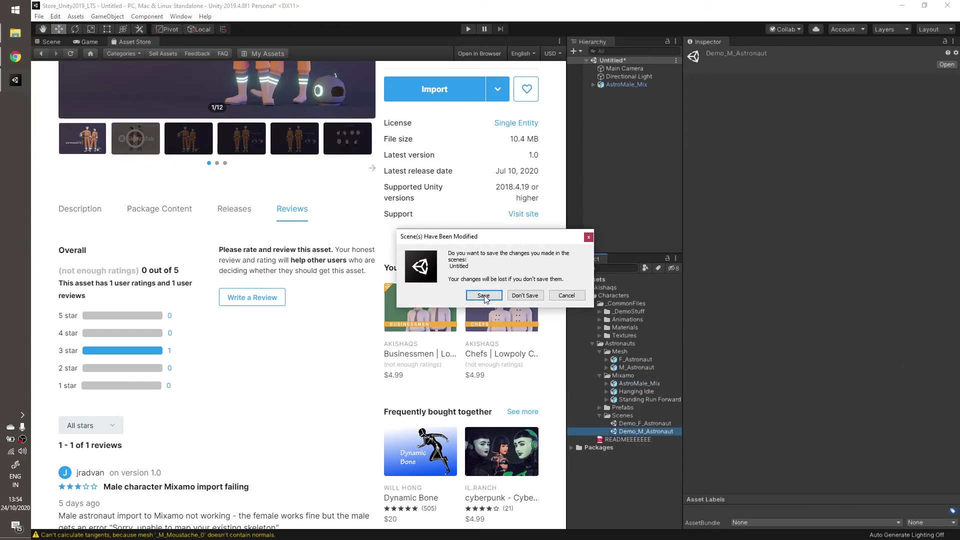
left_click(519, 295)
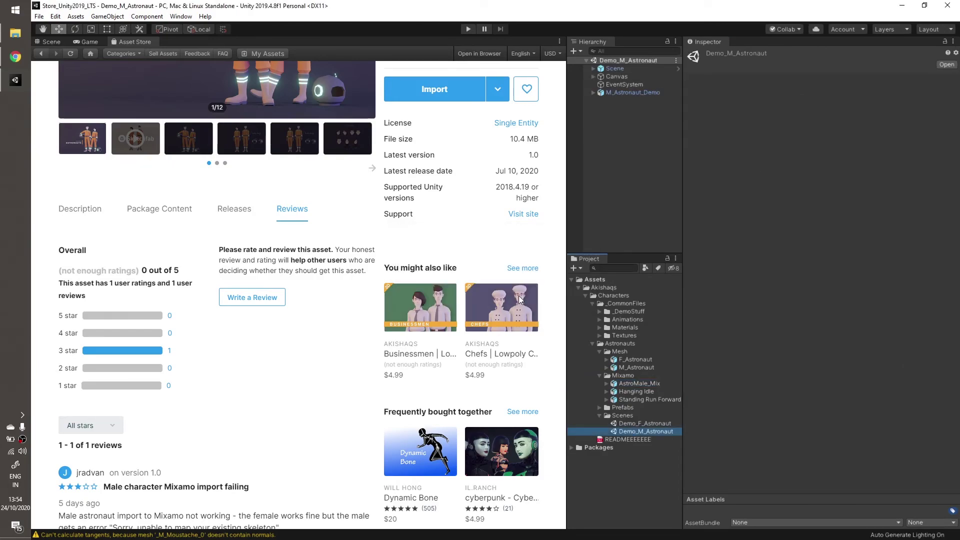
left_click(61, 42)
left_click_drag(413, 90, 432, 64, "alt")
Run the demo scene, test the Key_Blink_L and Key_A emotion sliders at full strength, and stop play mode
left_click(468, 29)
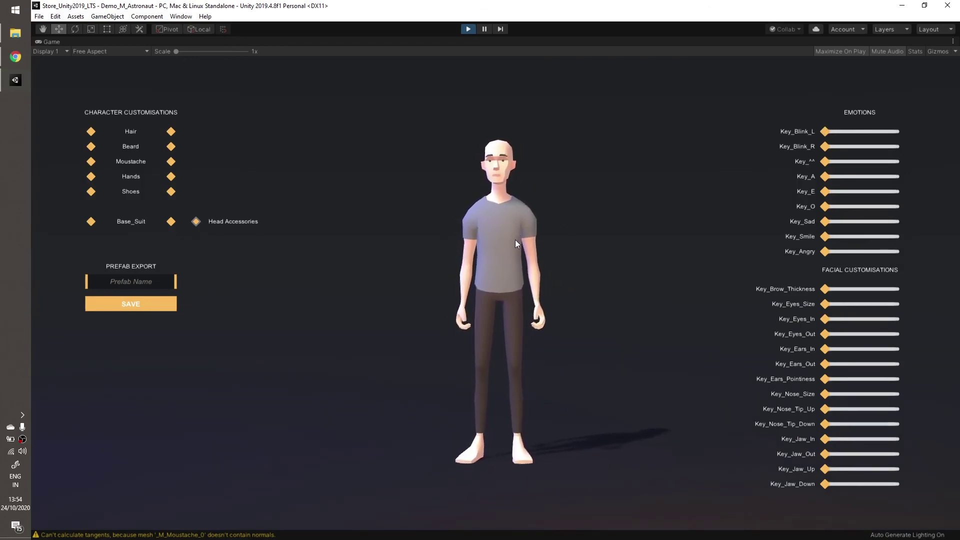
mouse_move(824, 131)
left_mouse_down()
mouse_move(940, 132)
mouse_move(824, 132)
left_mouse_up()
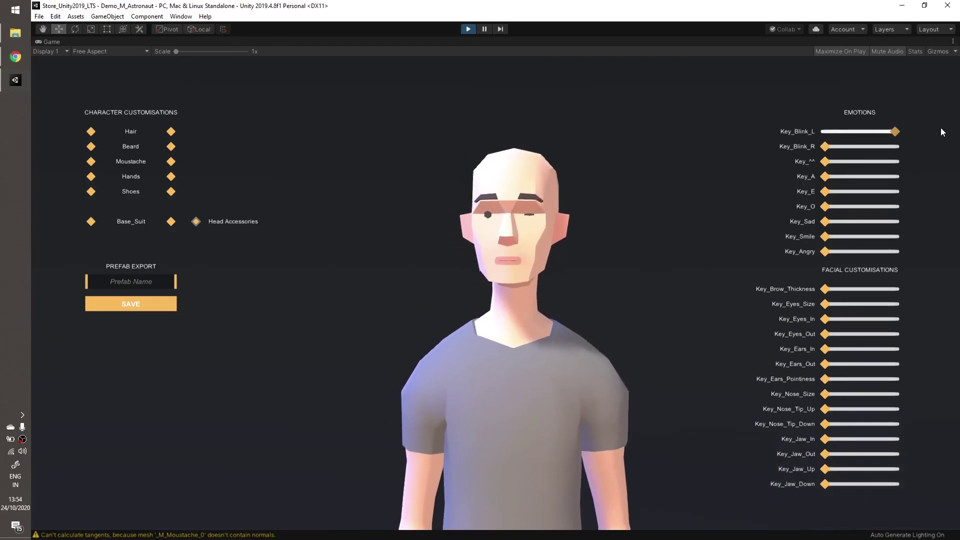
left_click_drag(824, 177, 940, 176)
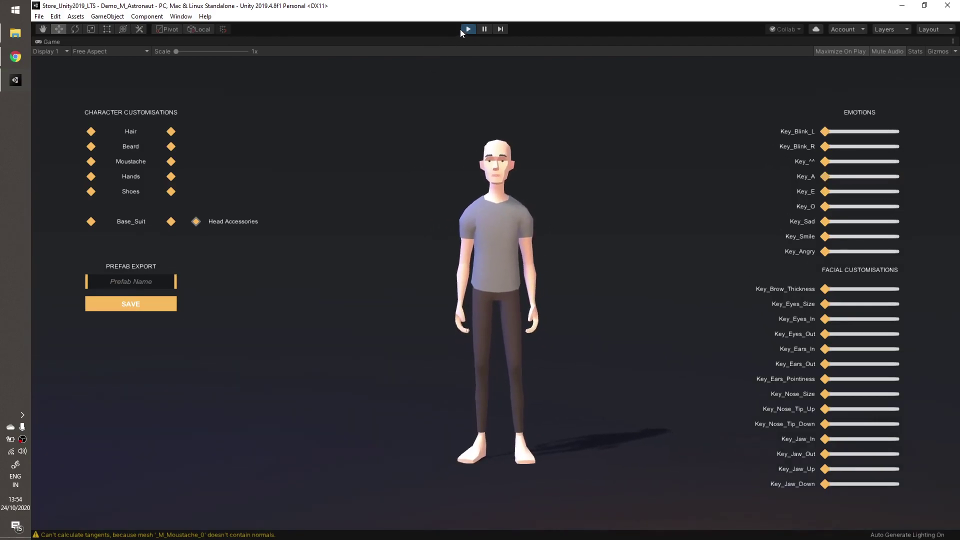
left_click(472, 31)
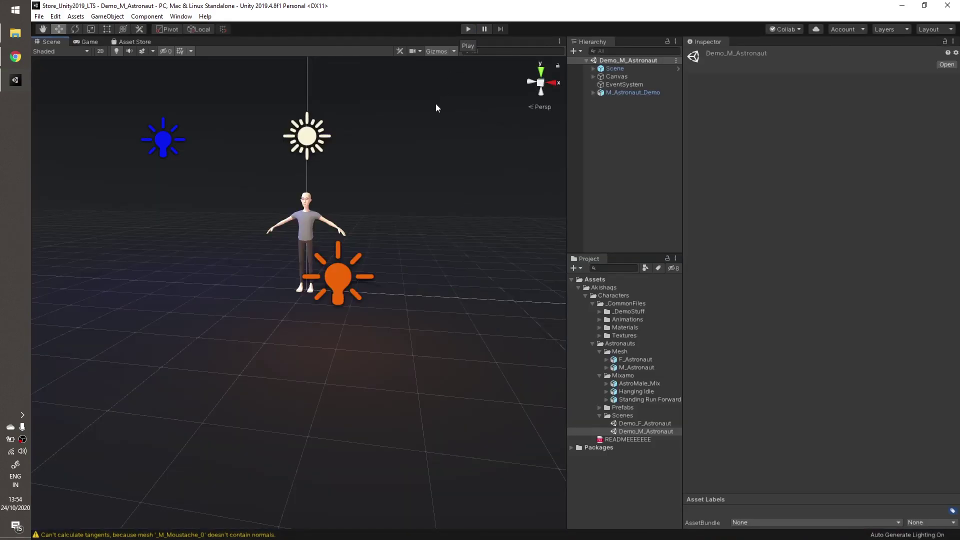